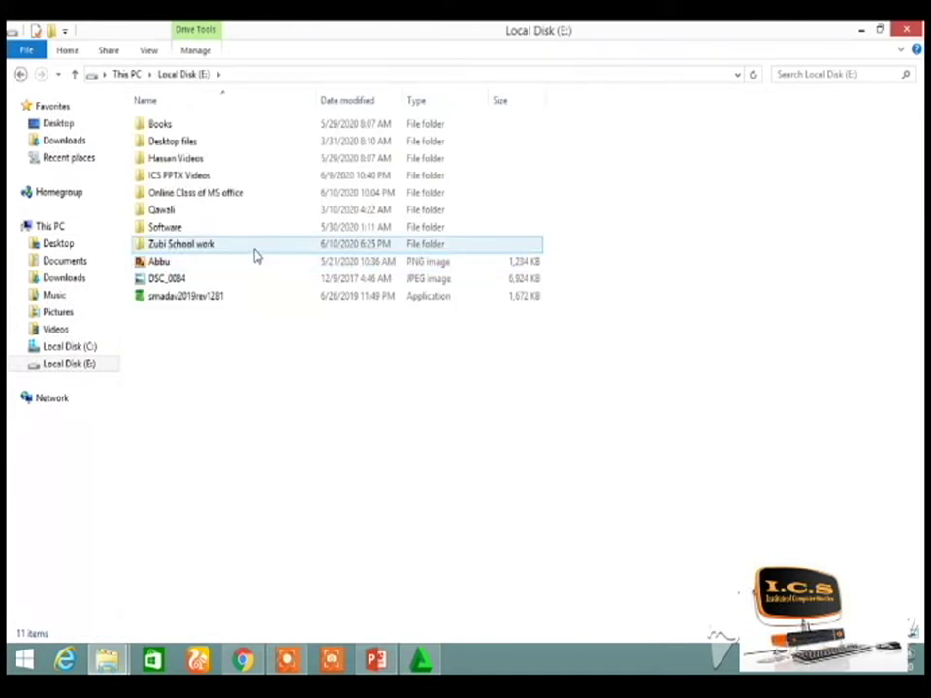
Create a desktop shortcut to the PowerPoint file DeskTopItems (Class 02) in the Online Class of MS office folder, and close the folder window
click(251, 194)
double_click(251, 195)
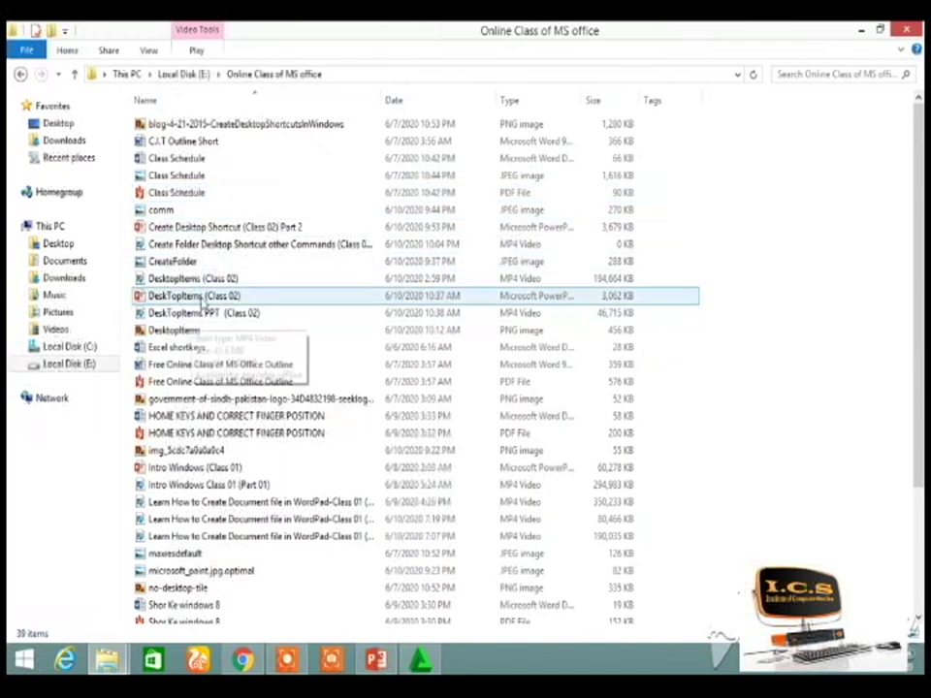
right_click(202, 300)
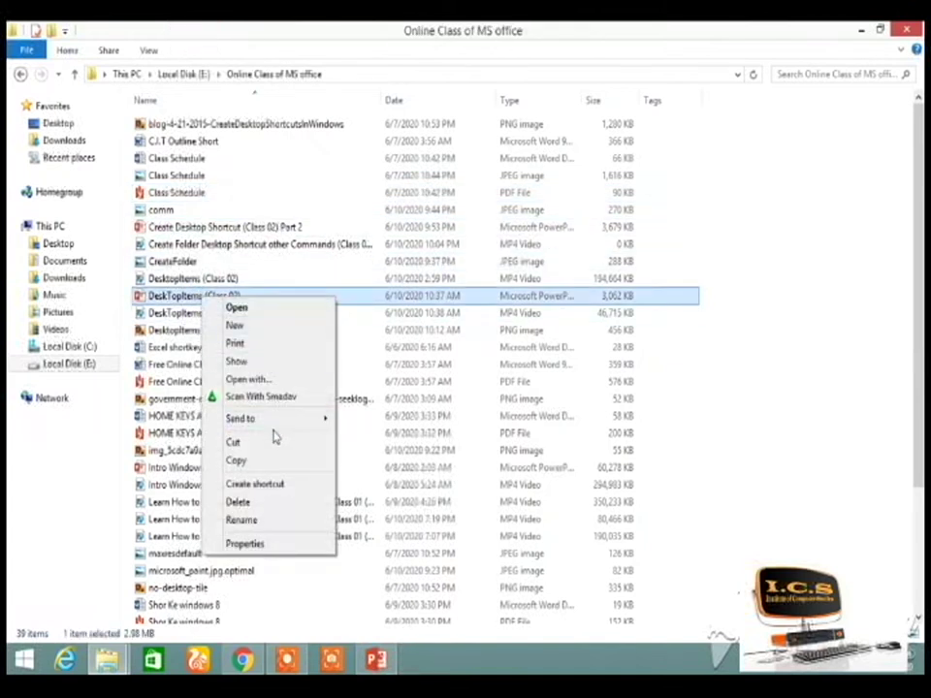
mouse_move(276, 427)
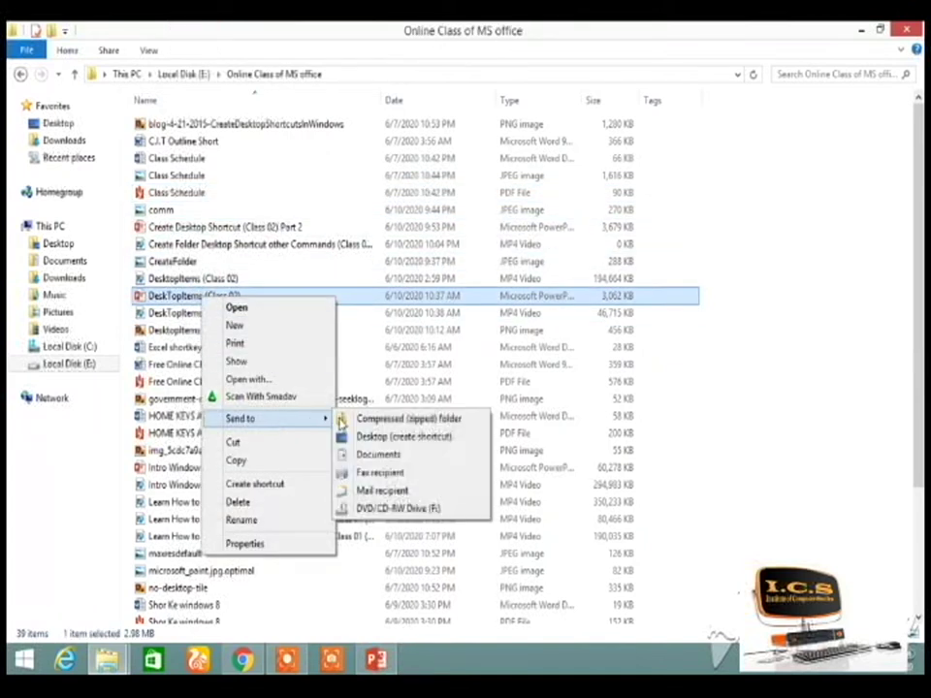
click(423, 438)
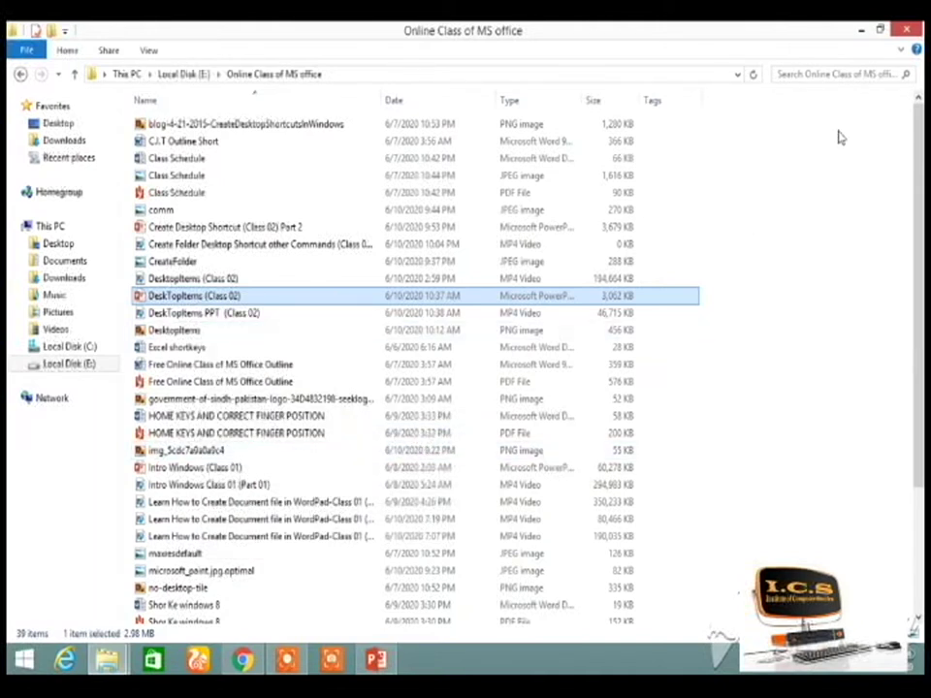
click(916, 30)
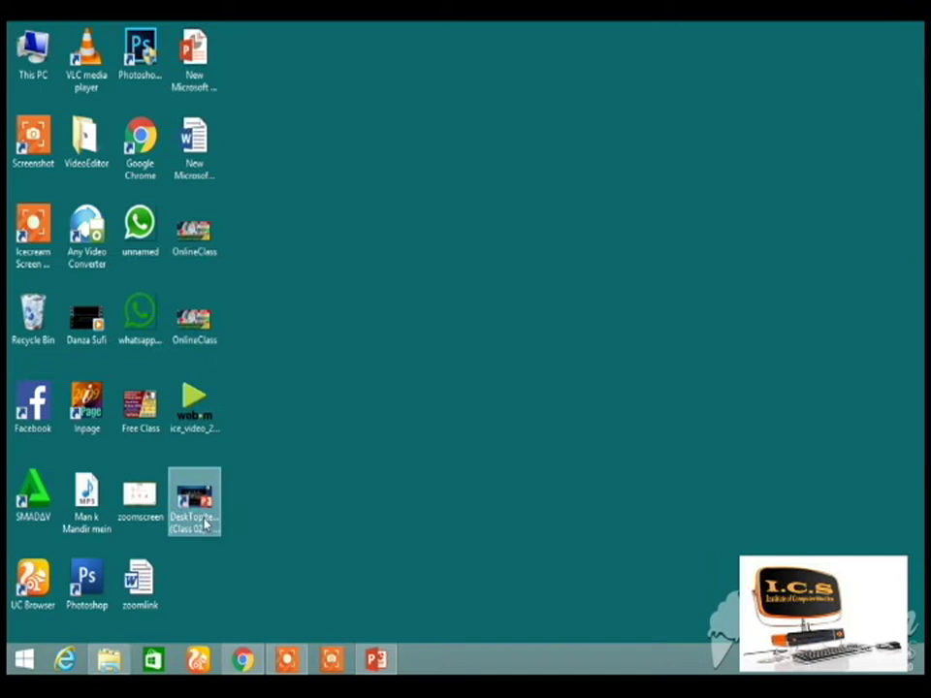
Start a new desktop shortcut and browse for its target to the Adobe Premiere Pro CS3 folder under Program Files\Adobe on Local Disk (C:)
right_click(443, 344)
mouse_move(482, 474)
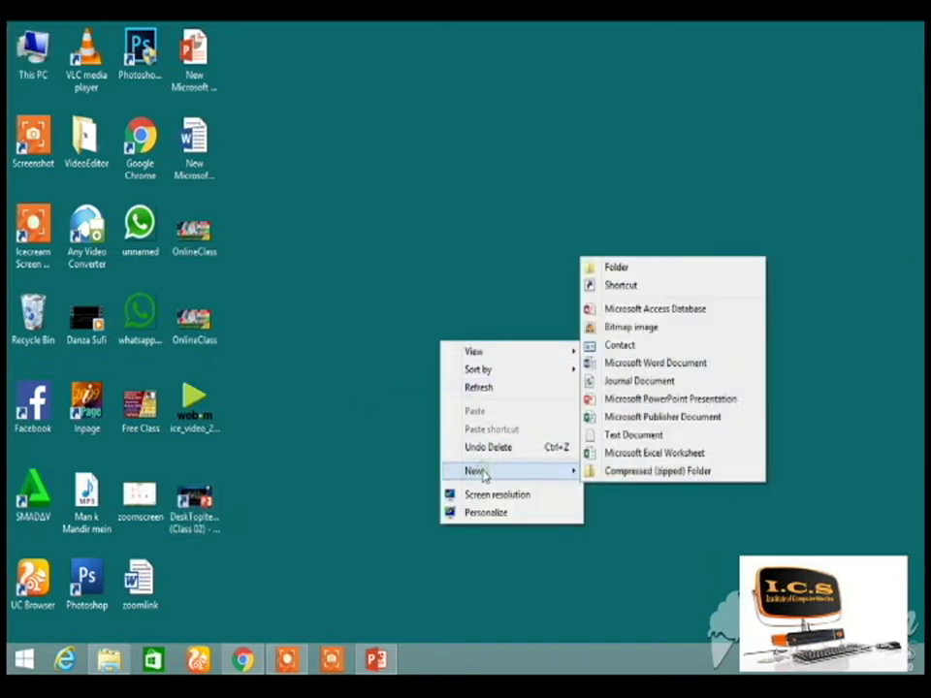
click(682, 291)
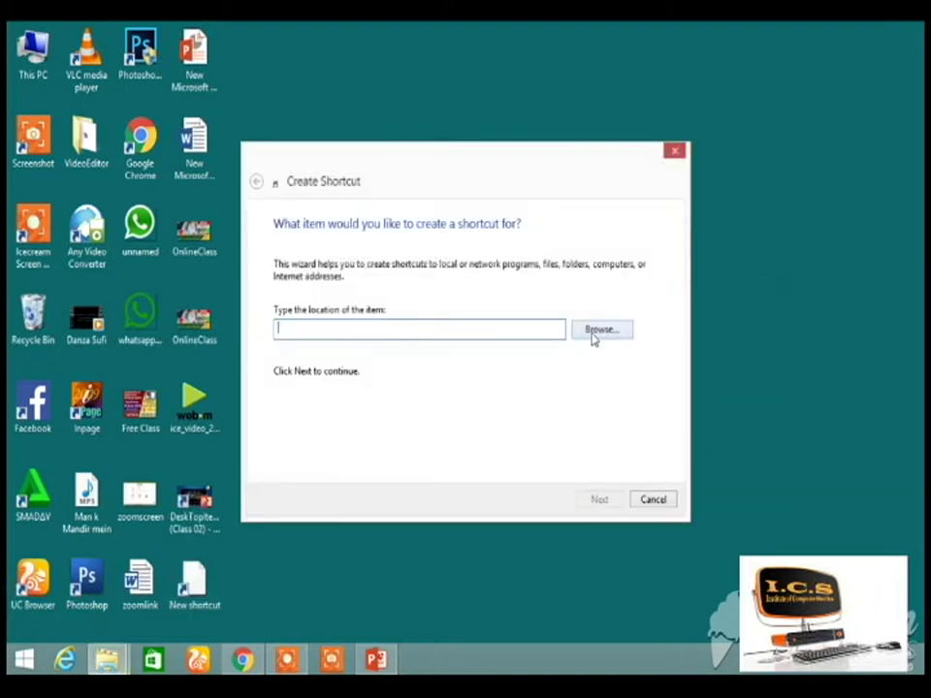
click(595, 334)
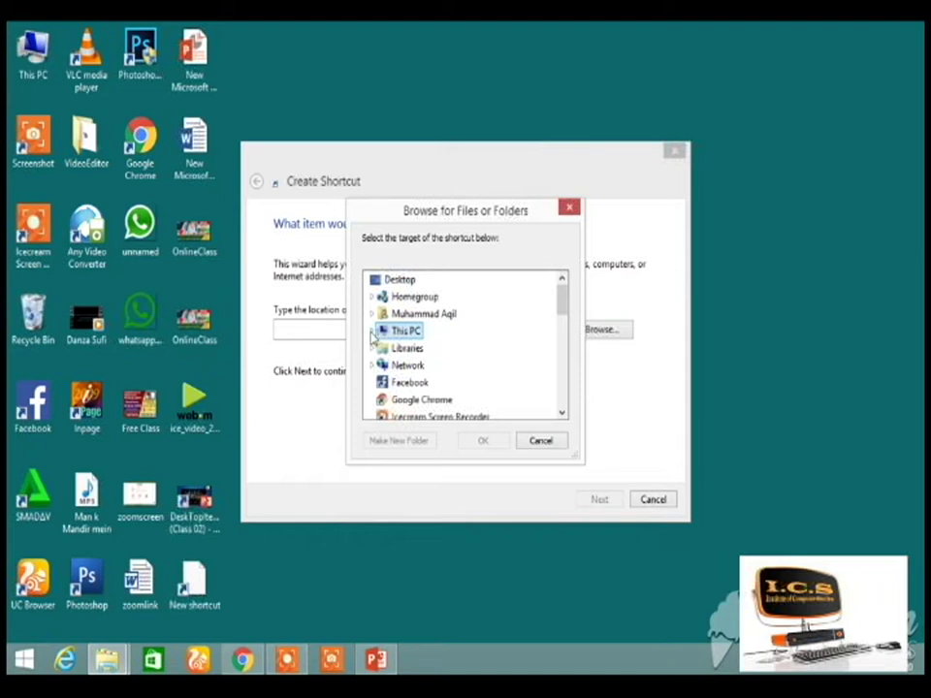
click(373, 332)
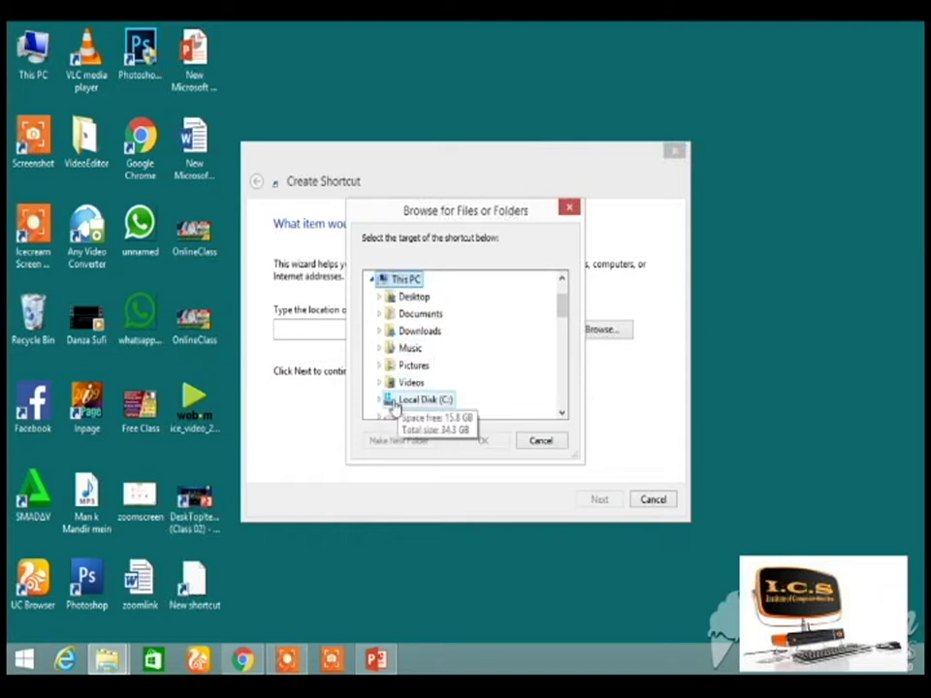
click(393, 403)
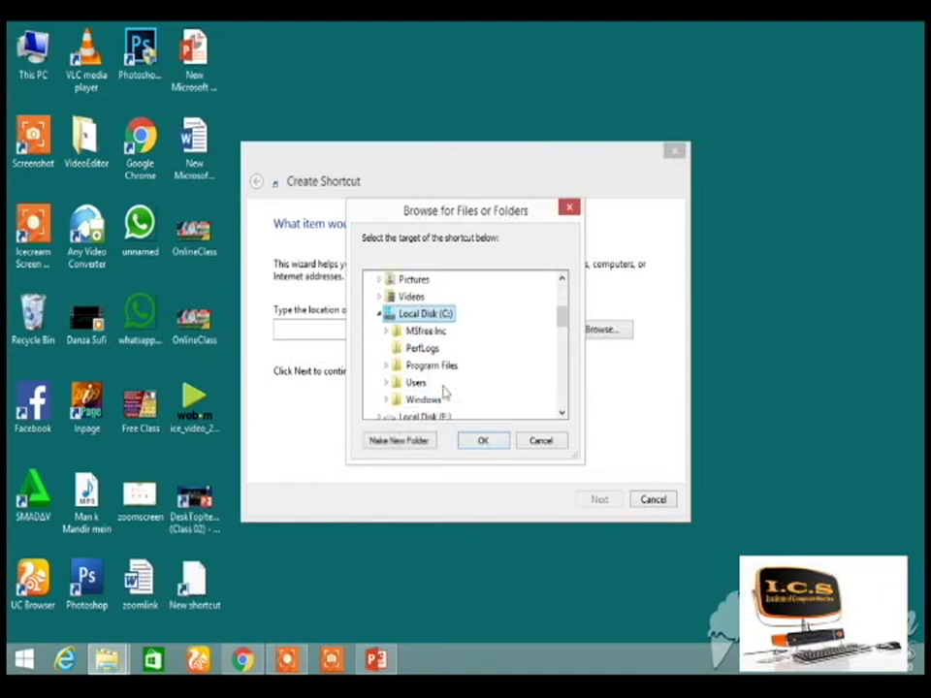
click(420, 368)
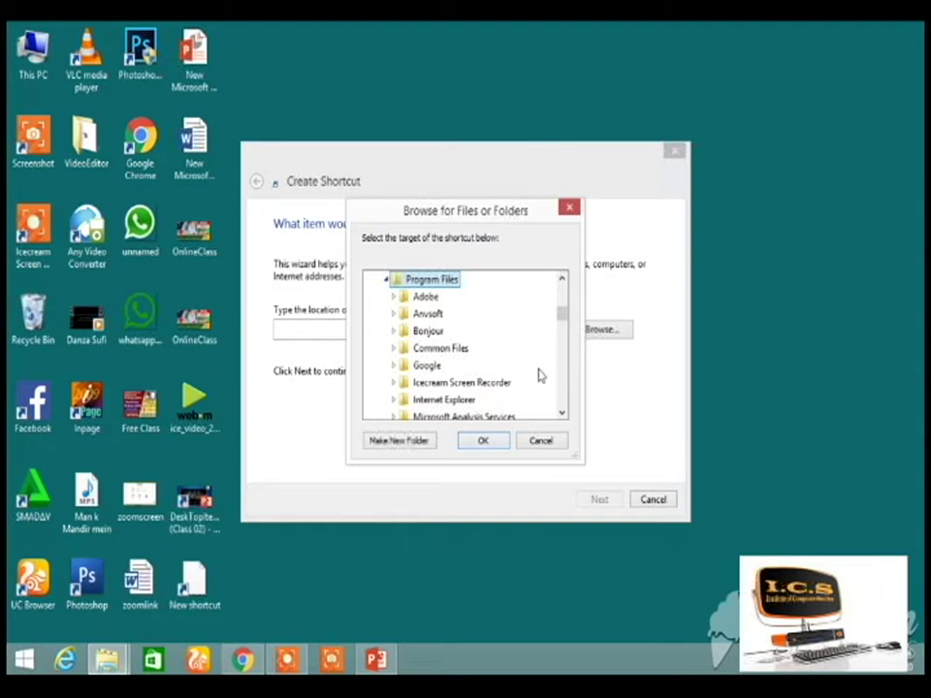
click(425, 298)
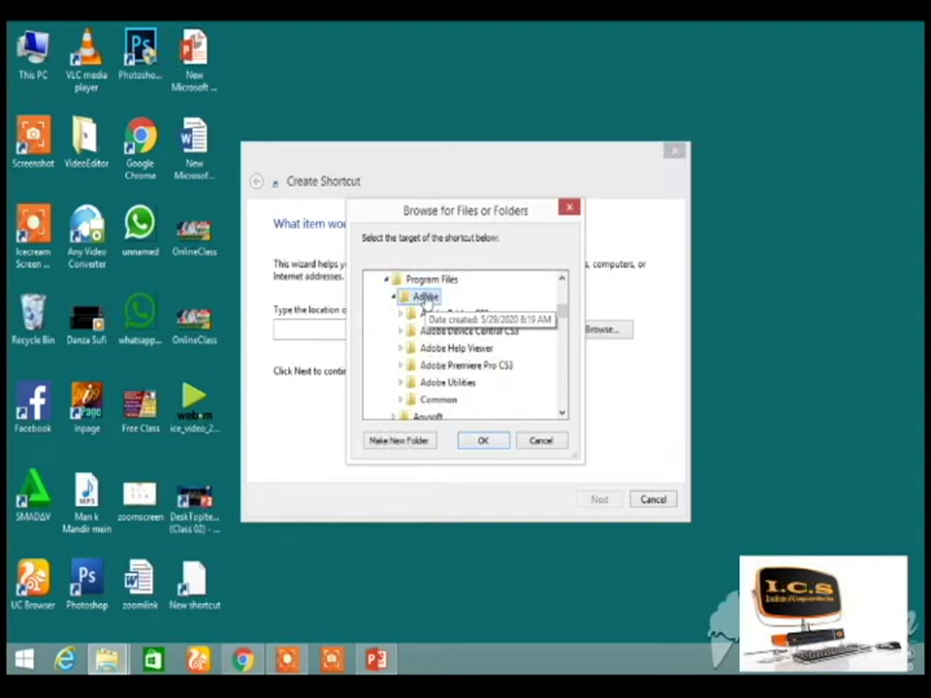
click(464, 368)
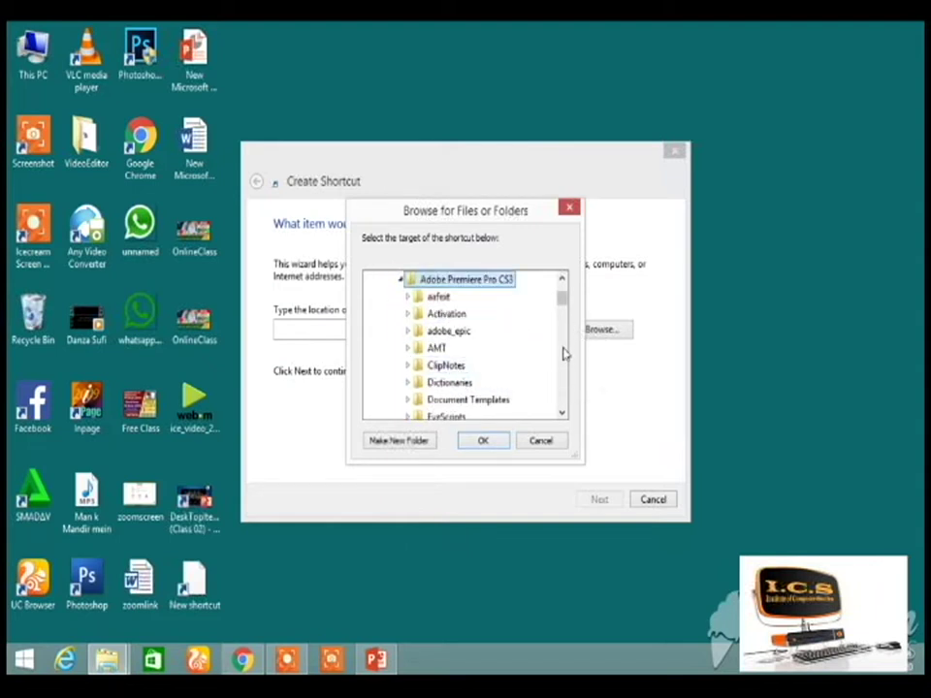
Choose the Adobe Premiere Pro application as the shortcut's target and finish the shortcut with the name Adobe Premiere Pro
scroll(567, 354, down, 7)
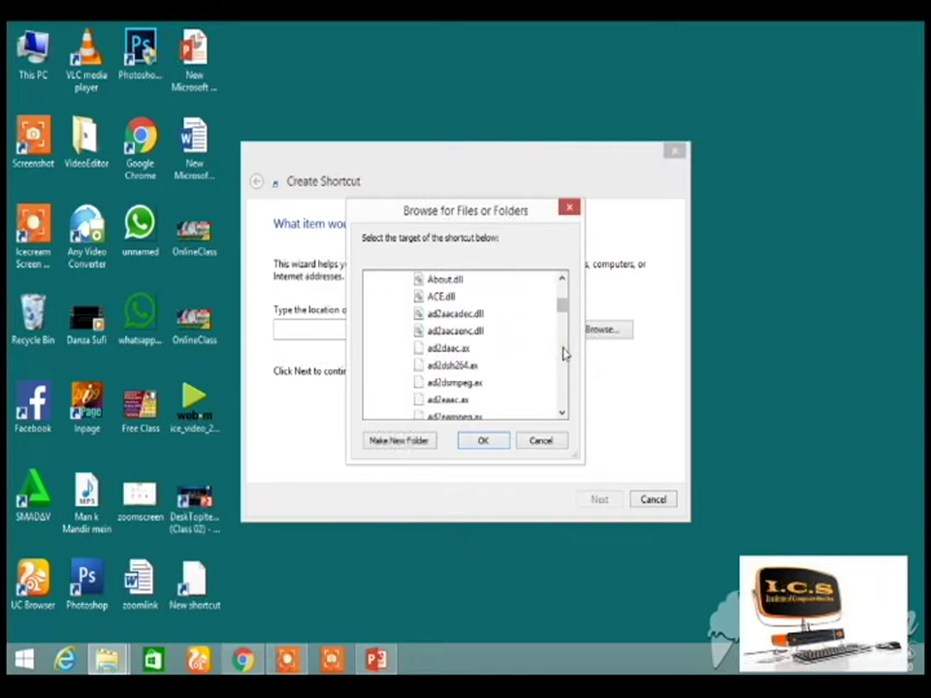
scroll(563, 354, down, 6)
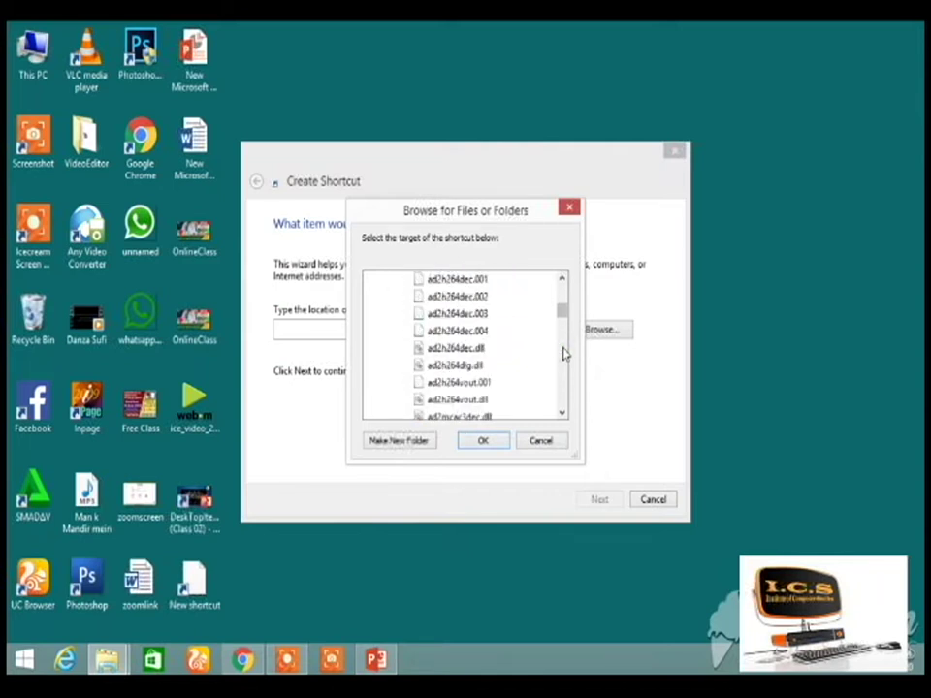
scroll(564, 353, down, 9)
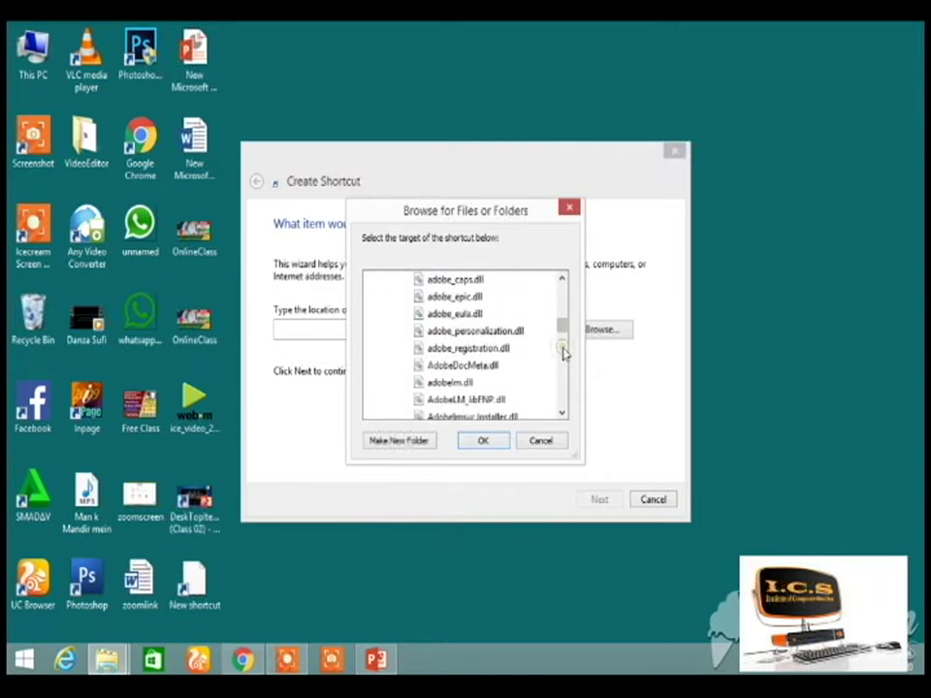
scroll(562, 327, up, 8)
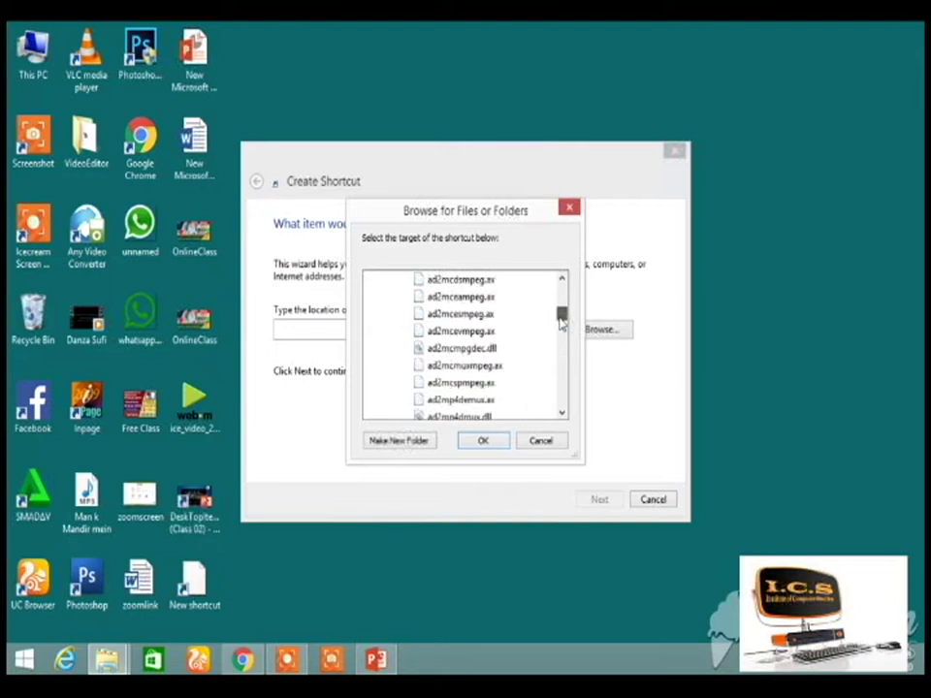
scroll(562, 327, down, 6)
scroll(562, 328, up, 5)
scroll(561, 329, down, 1)
scroll(562, 327, down, 3)
scroll(562, 327, up, 1)
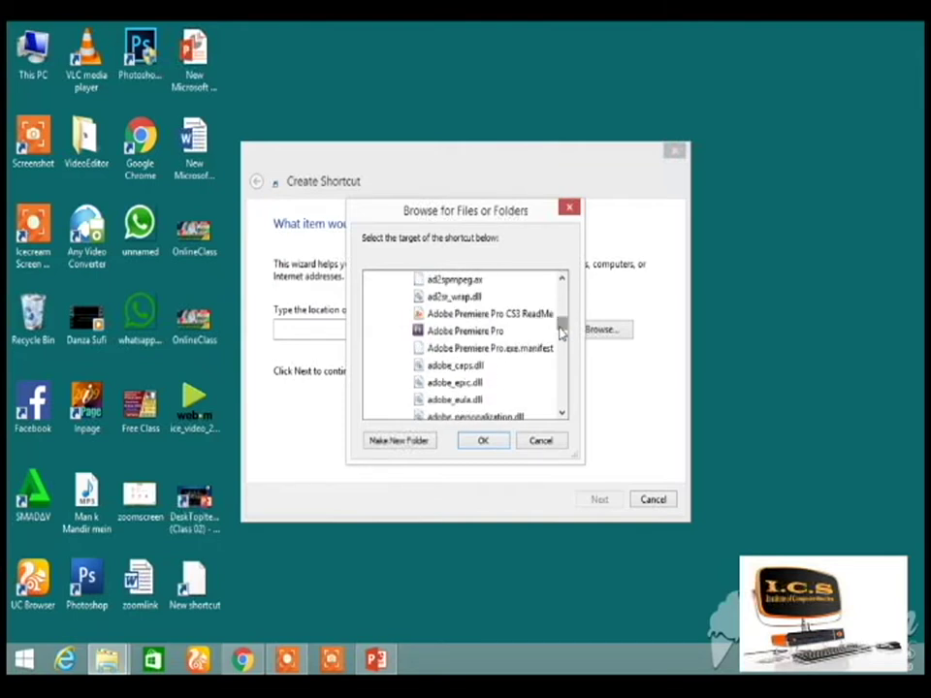
click(493, 333)
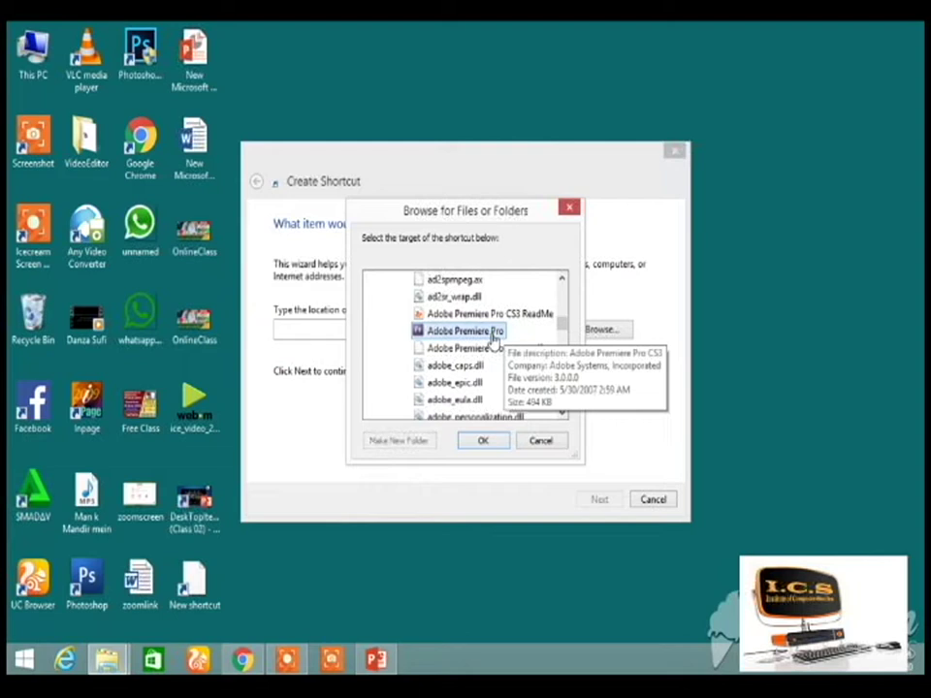
click(479, 442)
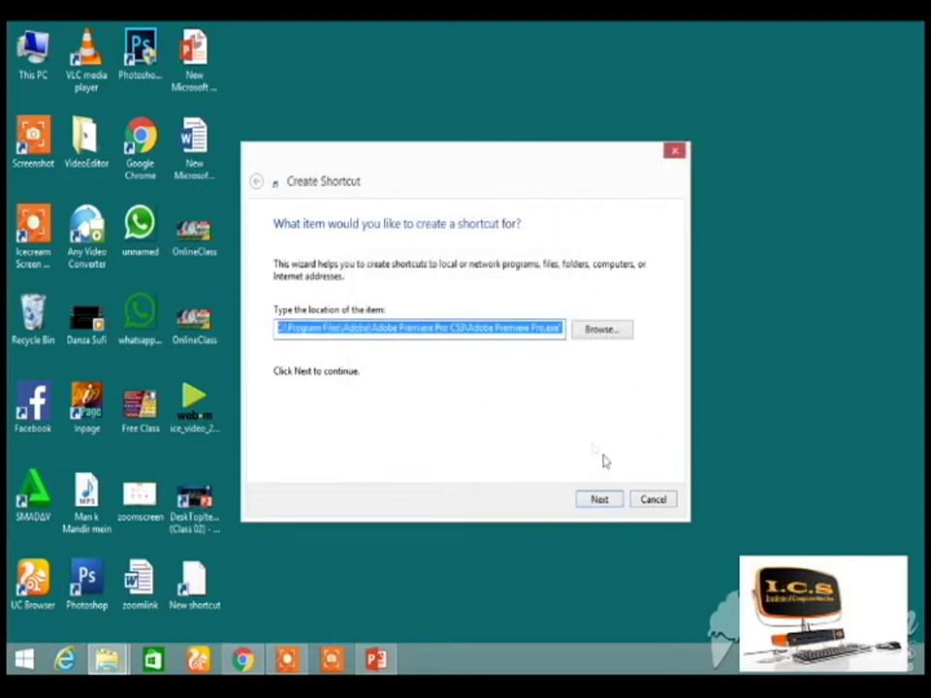
click(600, 501)
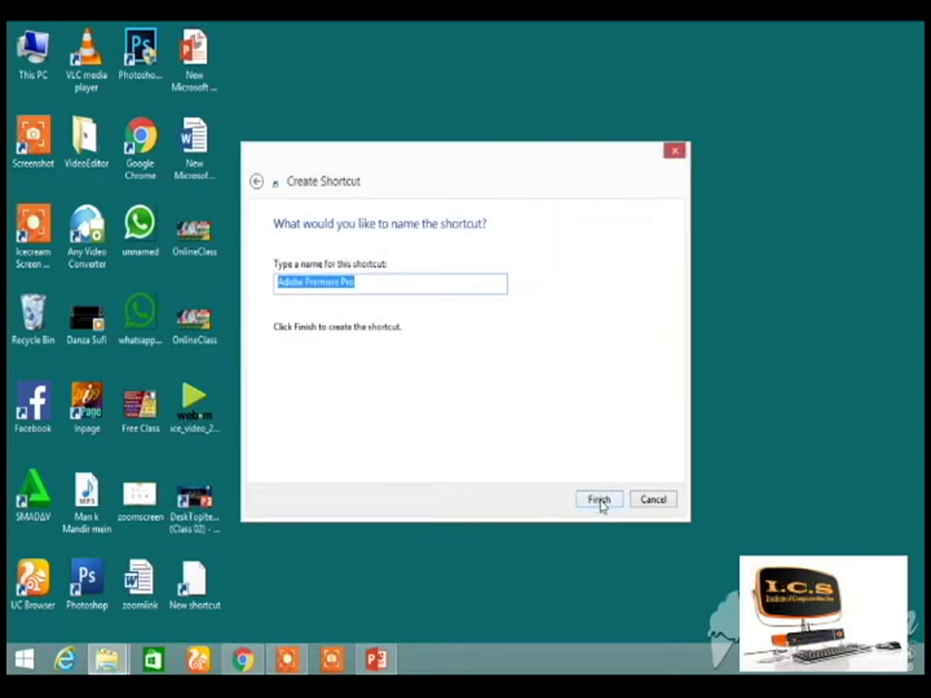
click(600, 502)
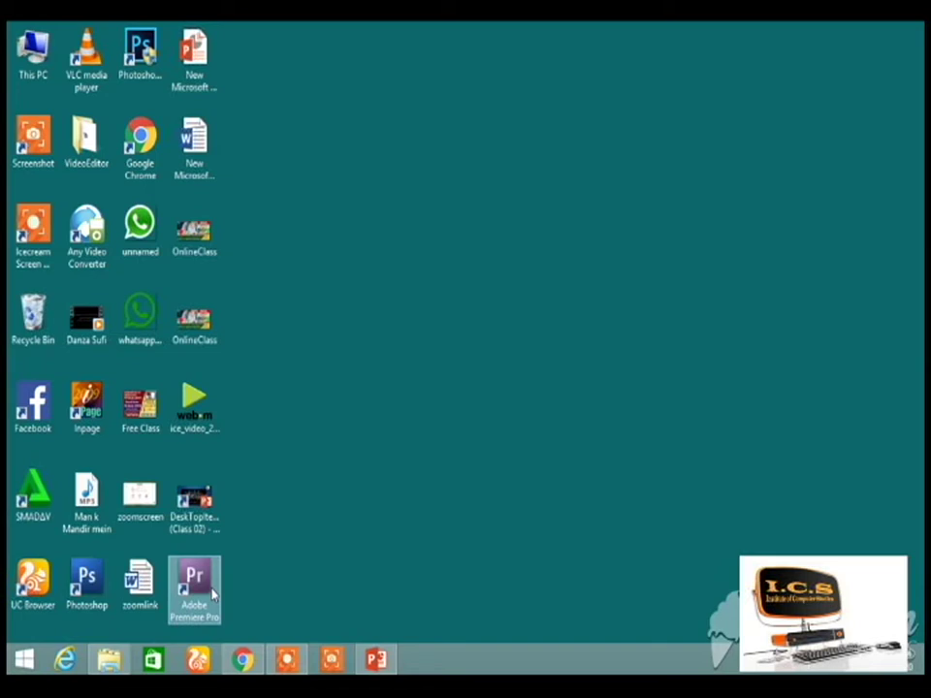
Create a new folder on the desktop named "My files"
right_click(367, 340)
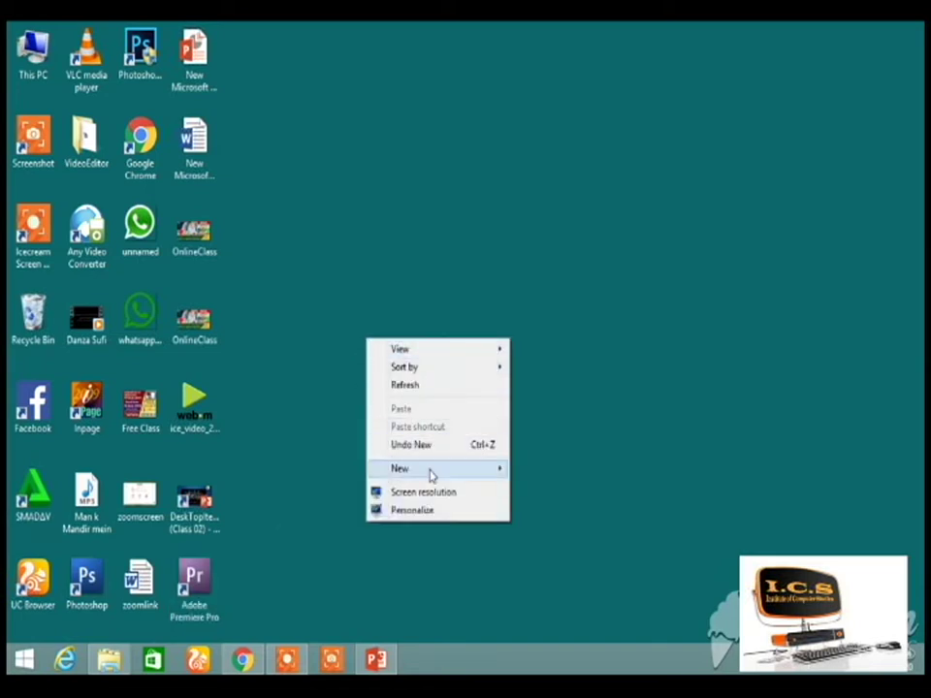
mouse_move(435, 475)
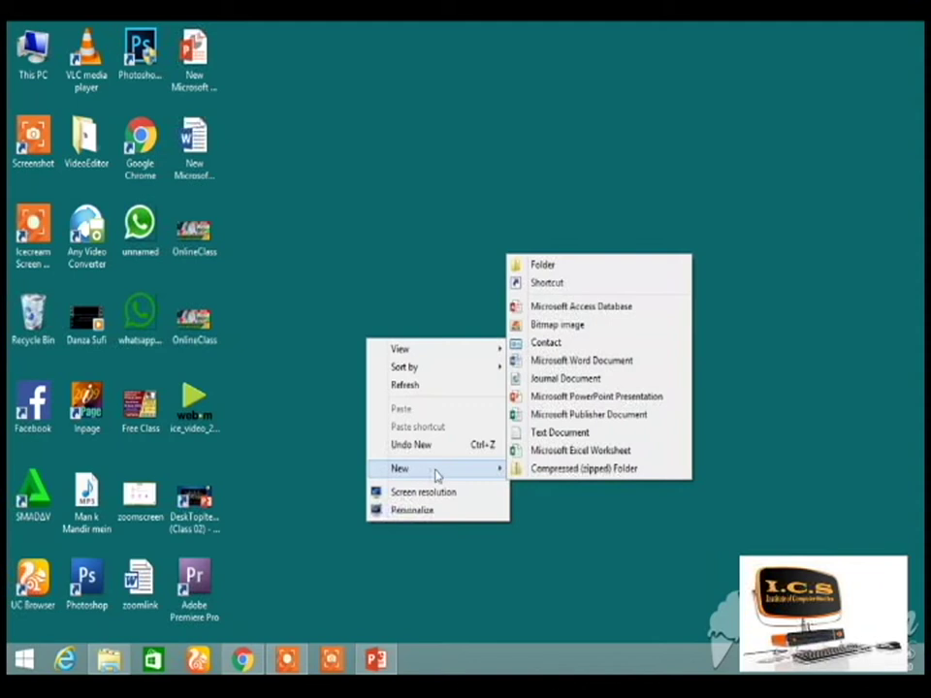
click(603, 273)
text(M)
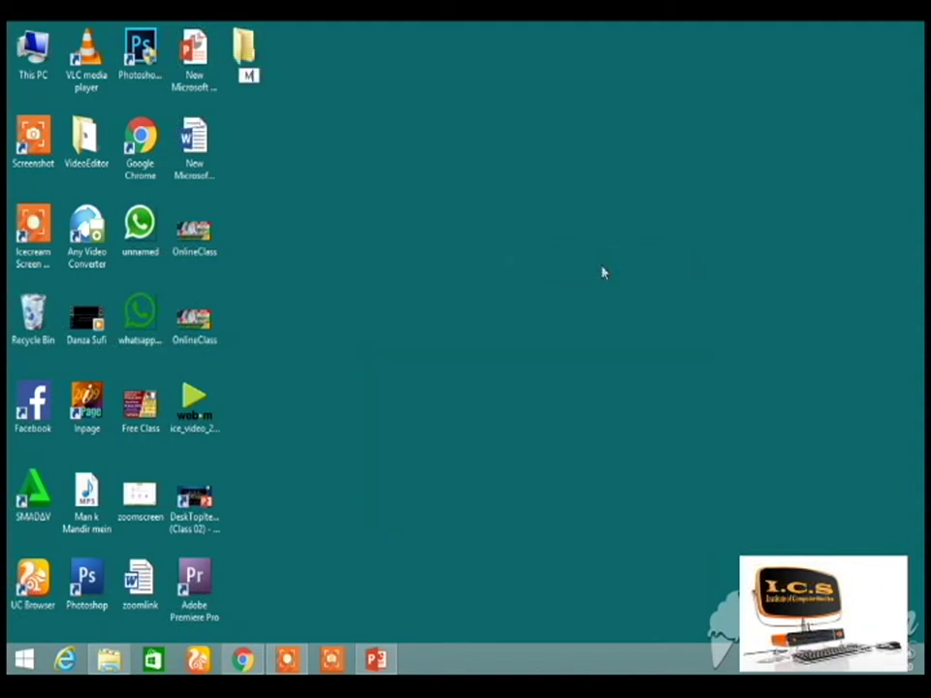
text(y files)
key(Return)
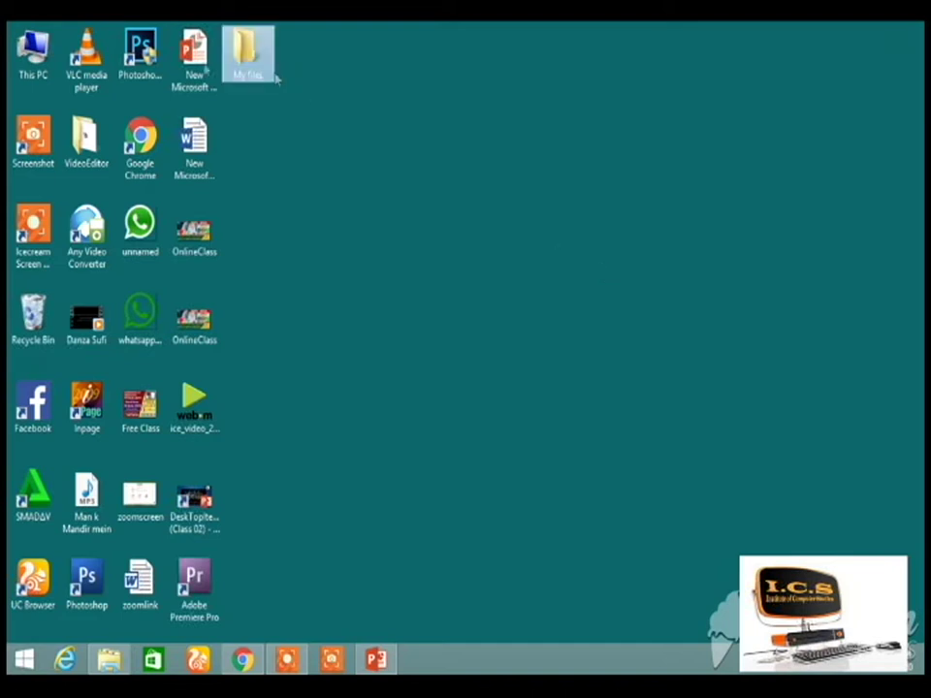
Create a new folder named "hello" on Local Disk (E:) and close the drive window
double_click(48, 56)
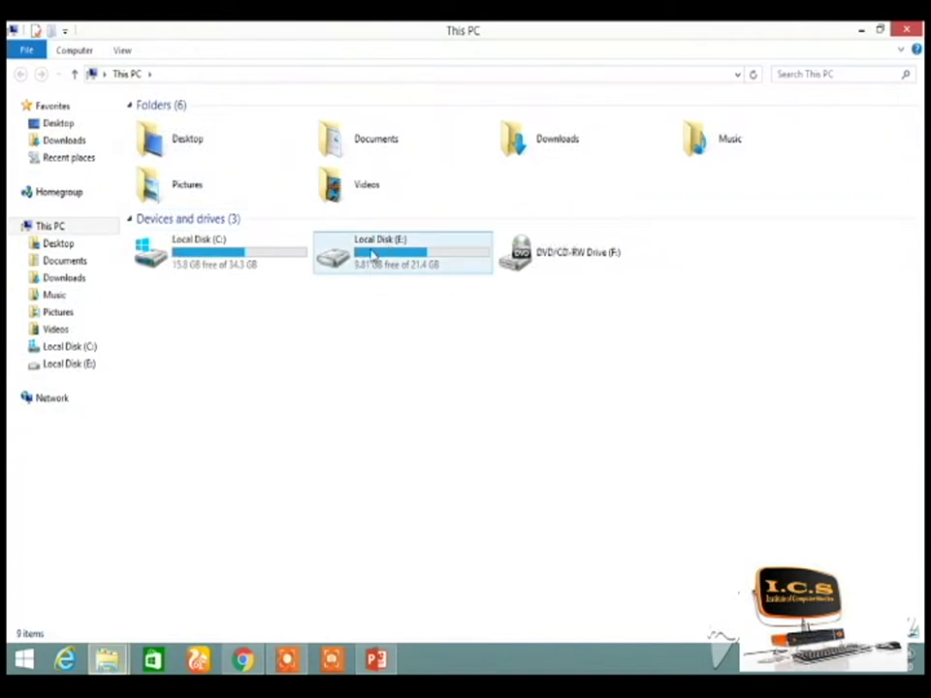
double_click(373, 253)
right_click(284, 408)
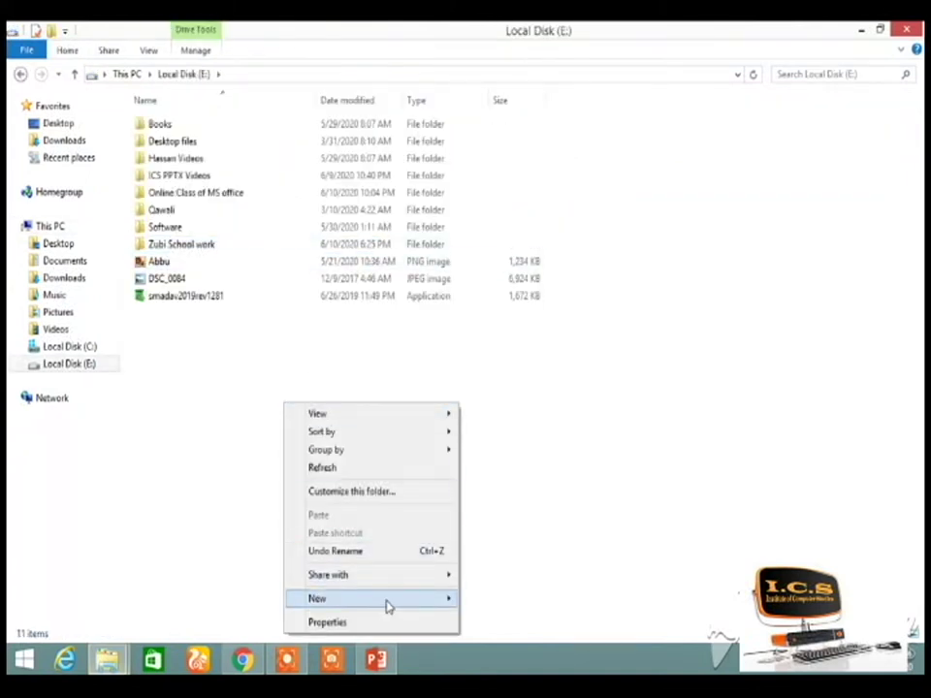
mouse_move(388, 600)
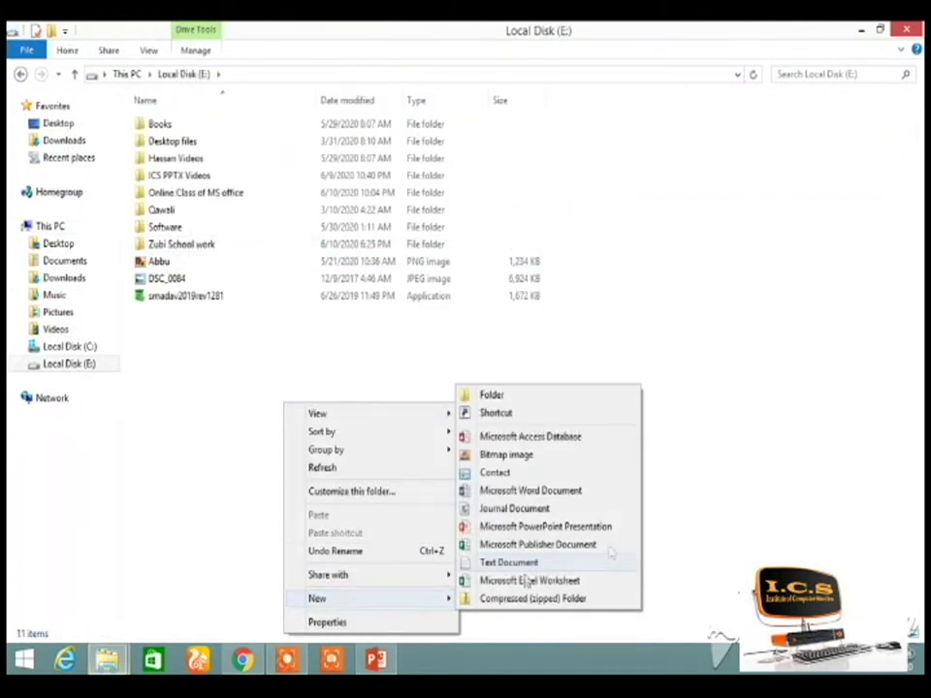
click(585, 406)
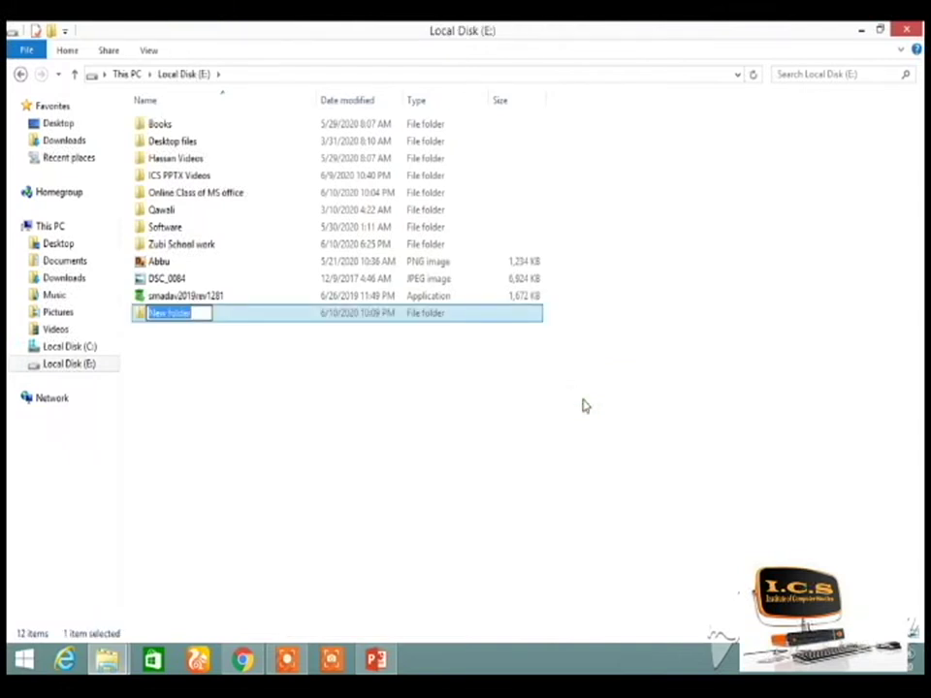
text(hello)
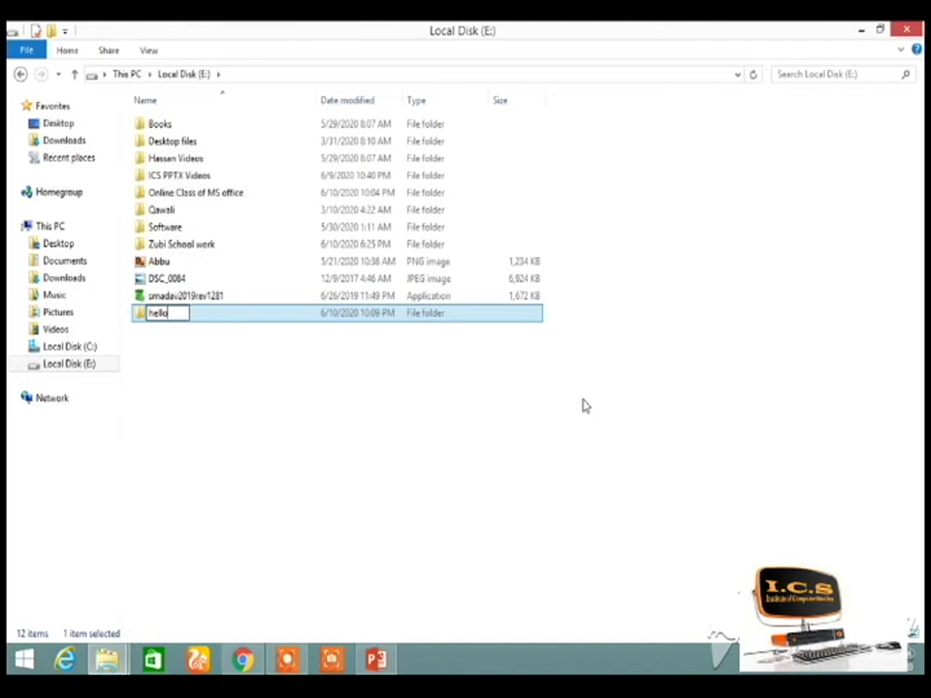
key(Return)
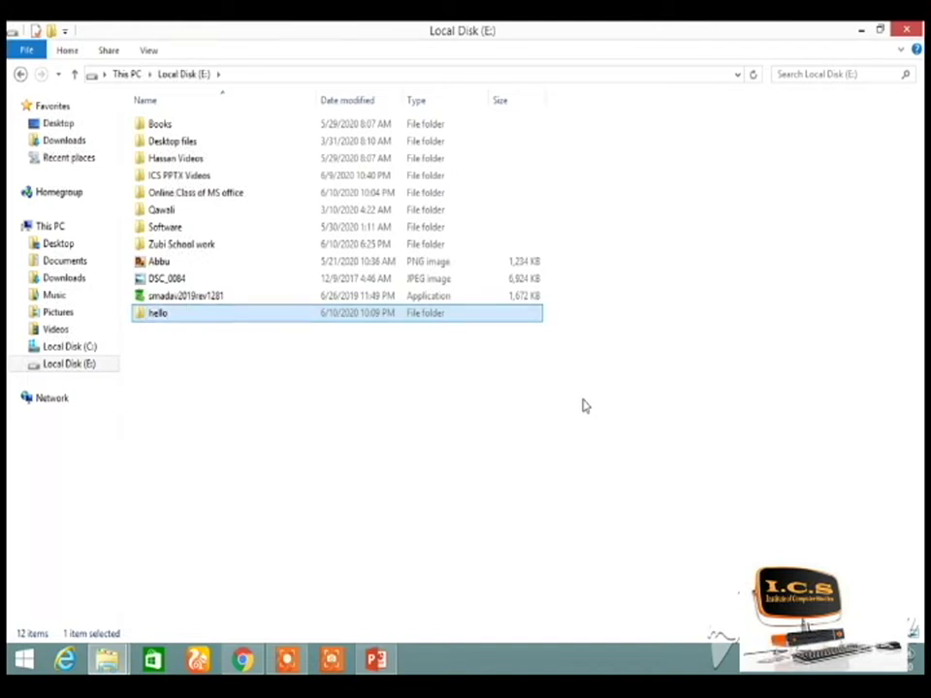
click(908, 32)
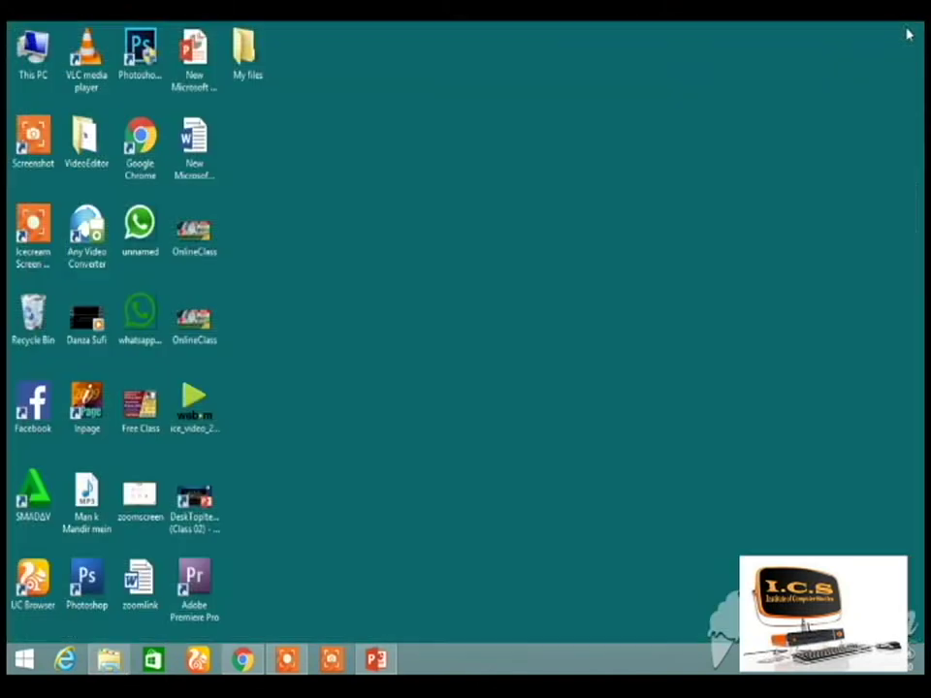
Open the New Microsoft Word Document file from the desktop
right_click(209, 177)
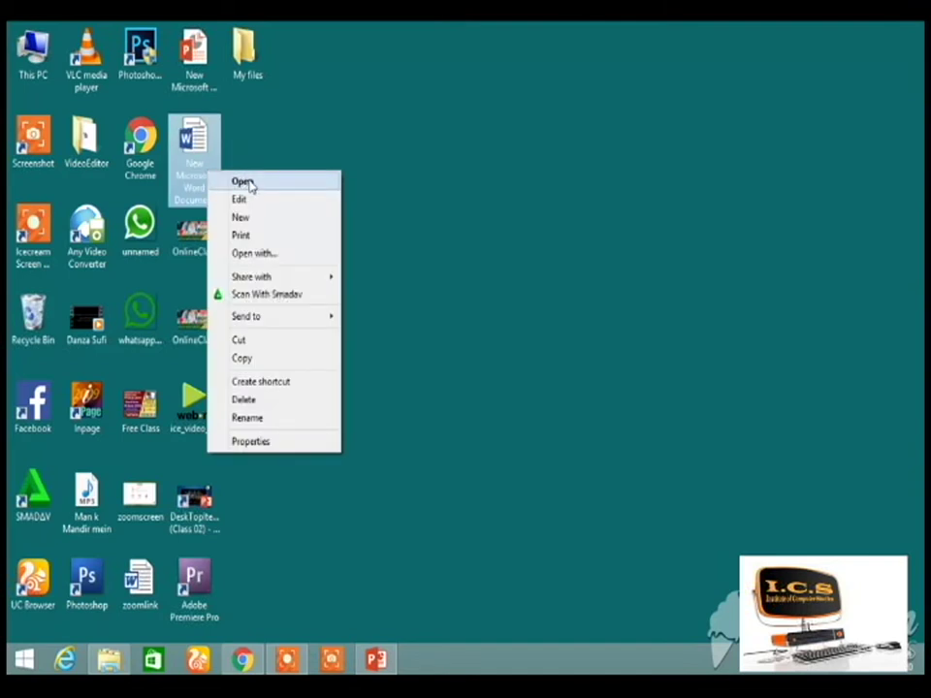
click(242, 182)
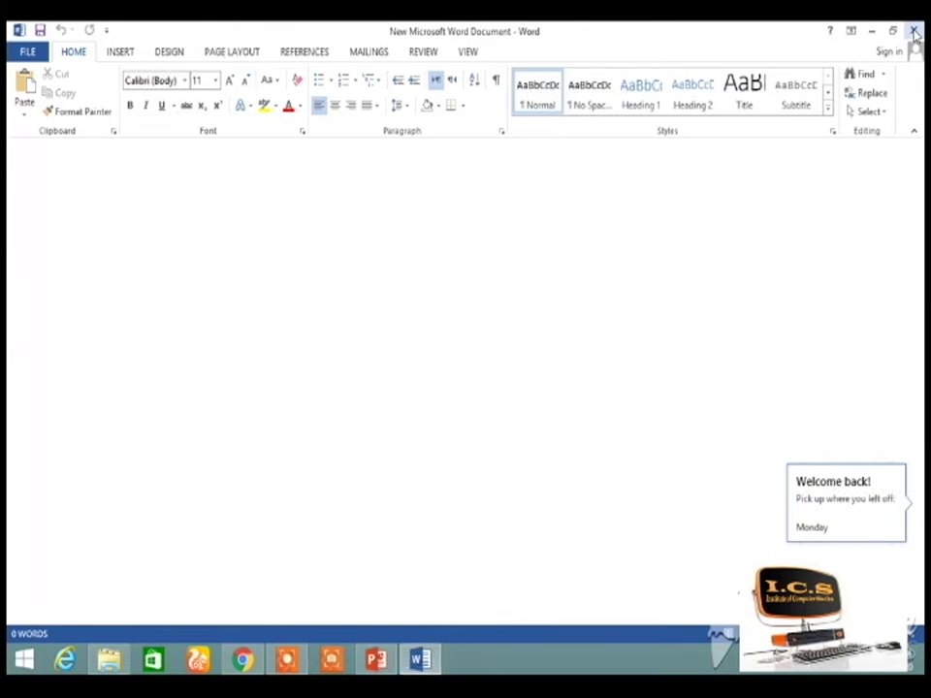
Close the New Microsoft Word Document window and minimize it to get back to the desktop
click(913, 31)
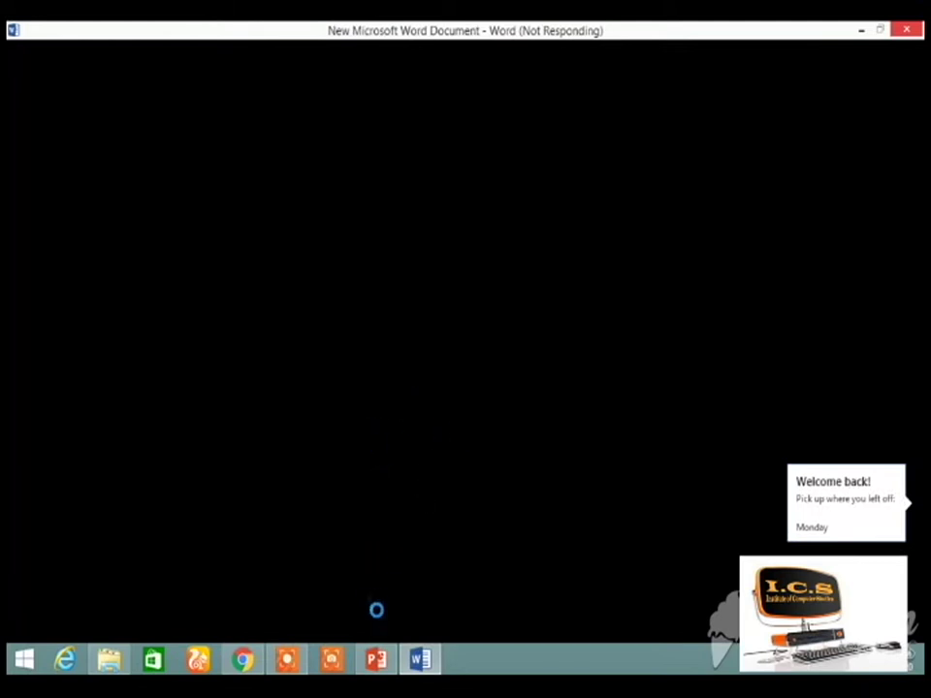
mouse_move(419, 659)
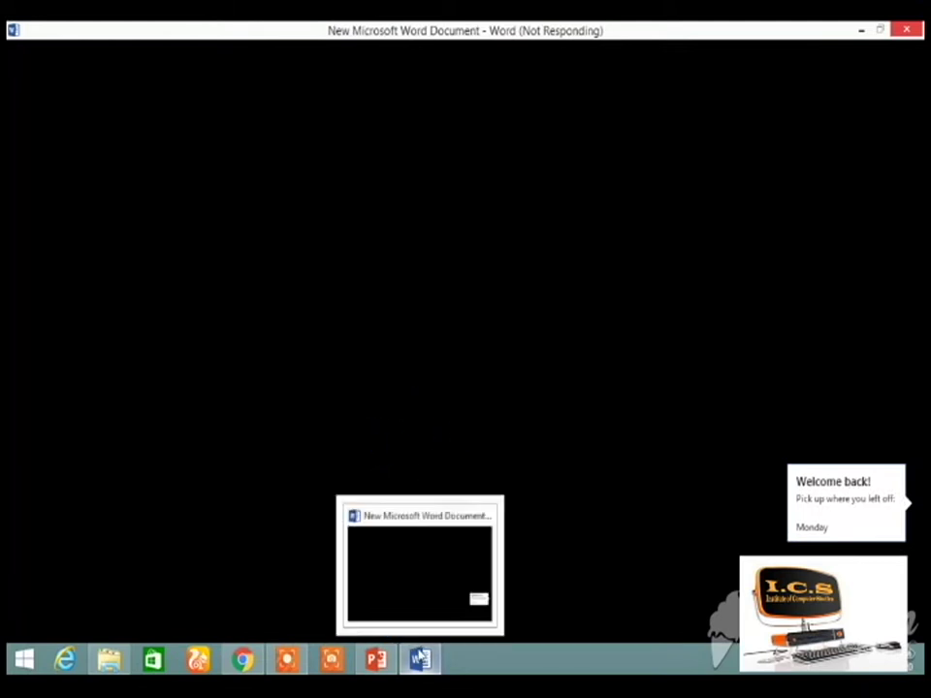
click(860, 31)
View the general properties of the New Microsoft Word Document file on the desktop, leaving them without changes
click(194, 144)
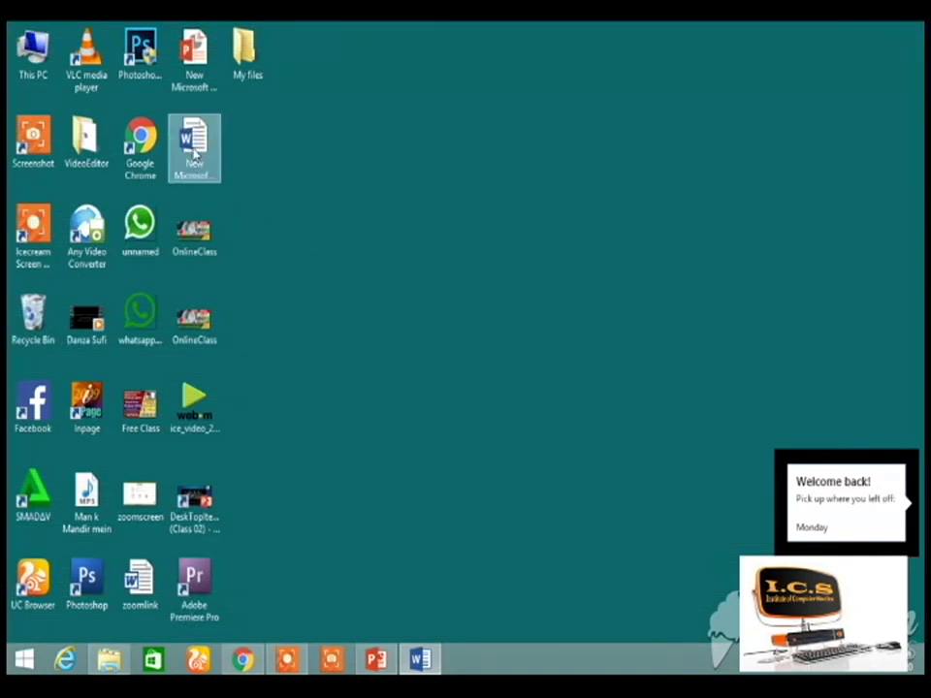
right_click(195, 148)
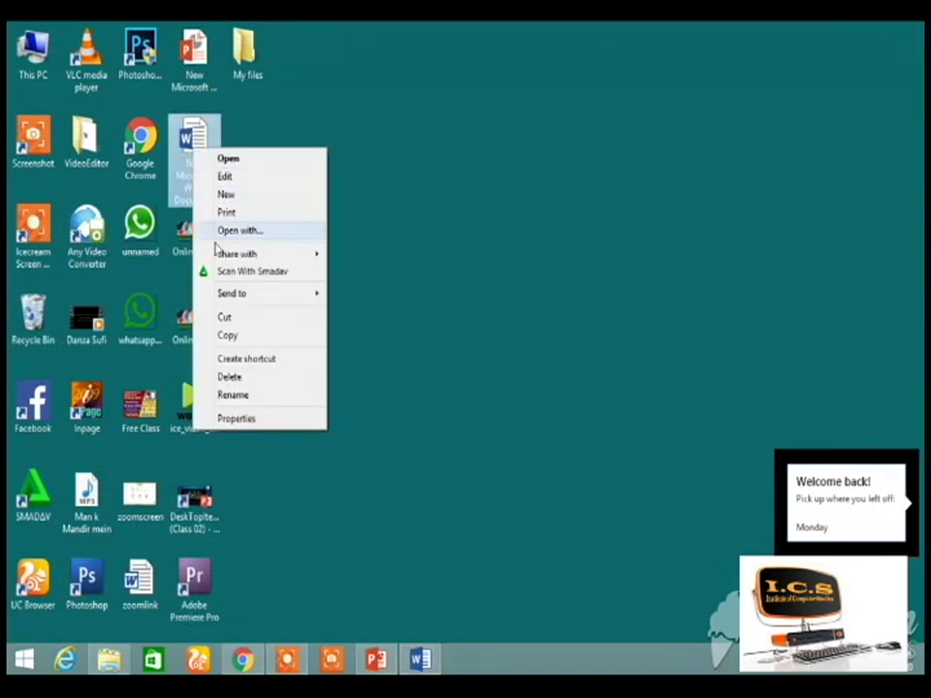
mouse_move(238, 293)
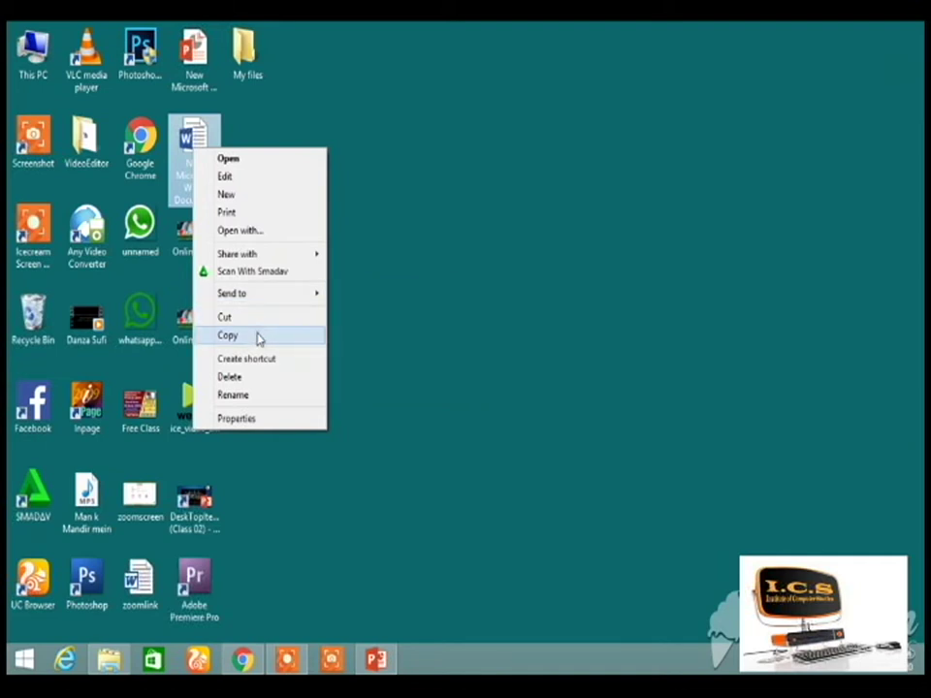
click(235, 419)
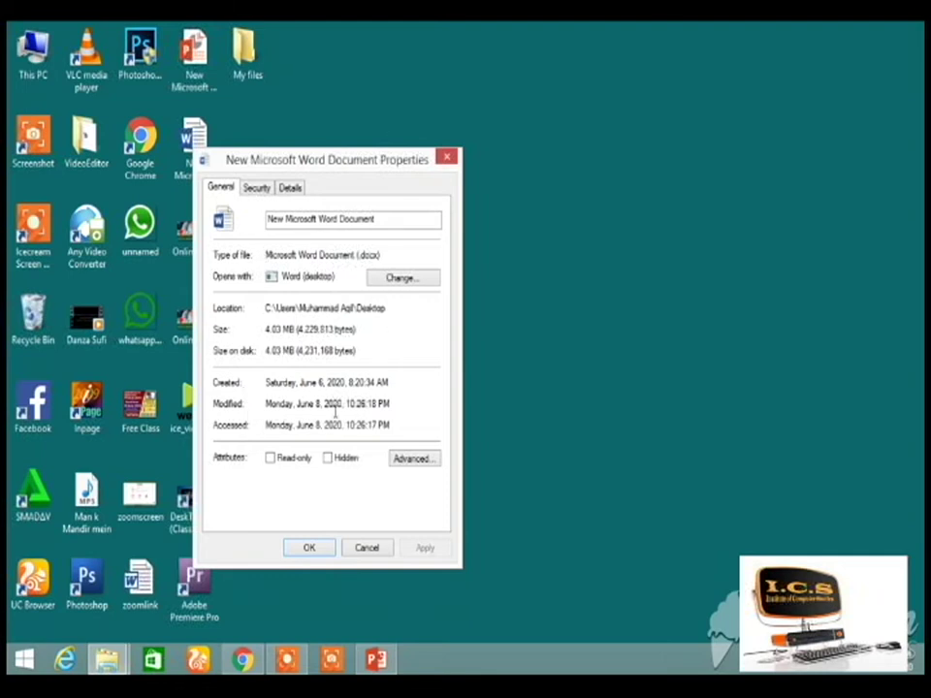
click(358, 548)
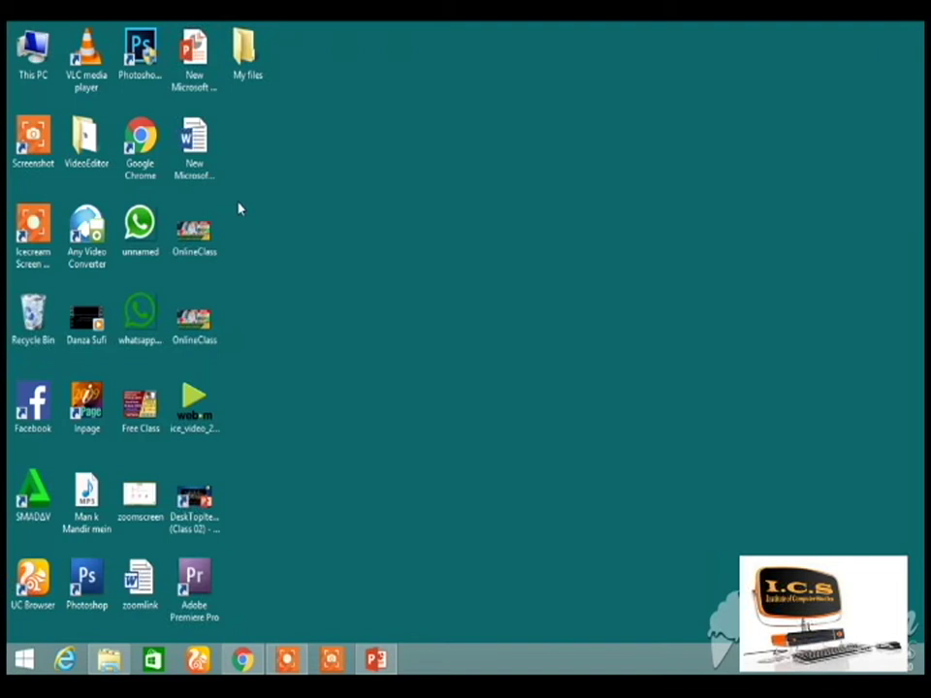
Rename the New Microsoft Word Document file on the desktop as doc01
right_click(204, 172)
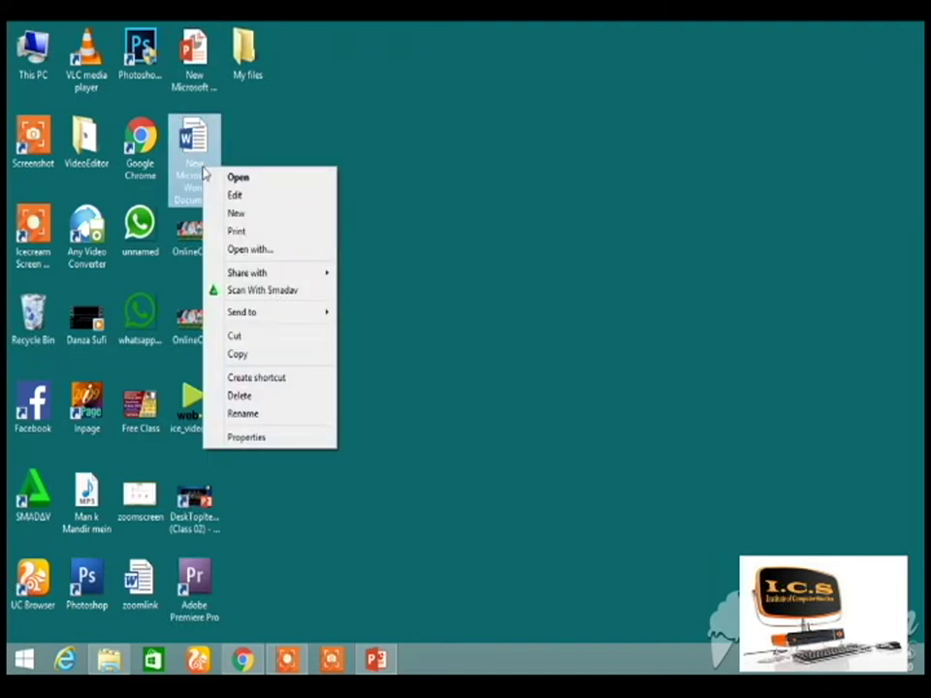
click(244, 414)
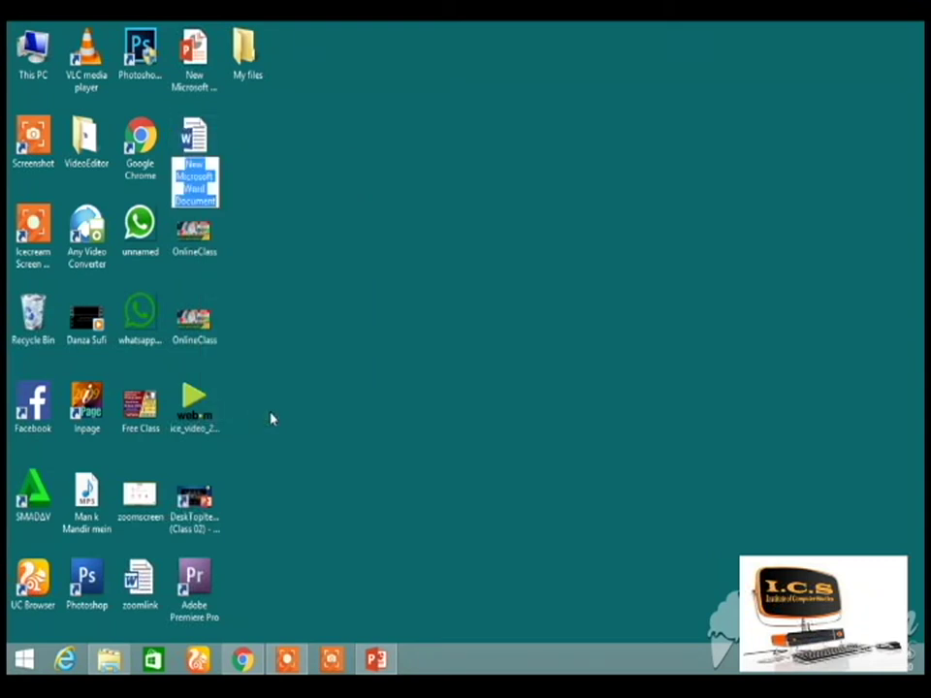
text(doc01)
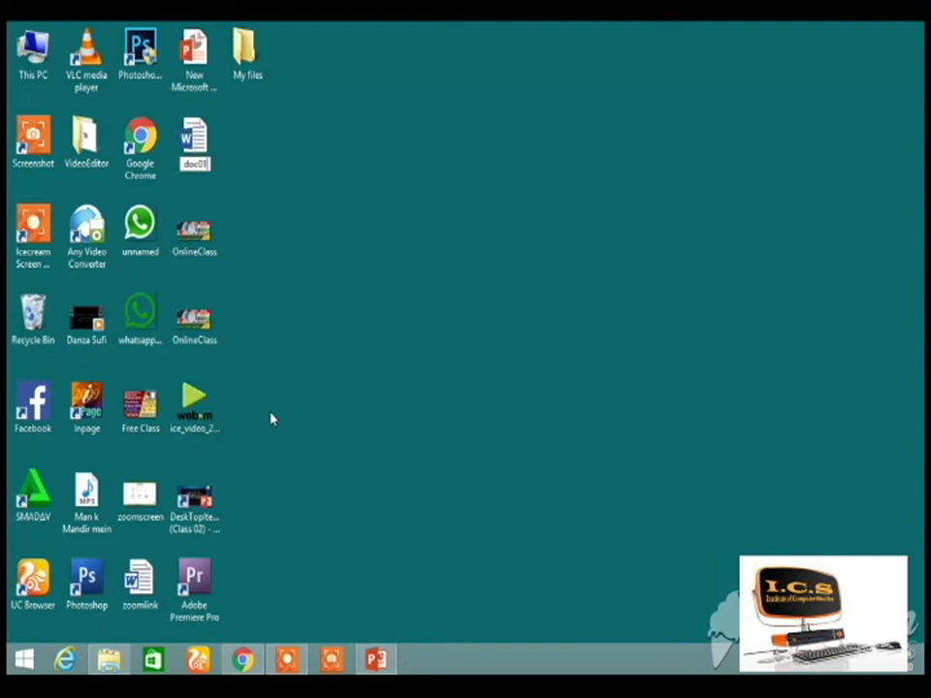
key(Return)
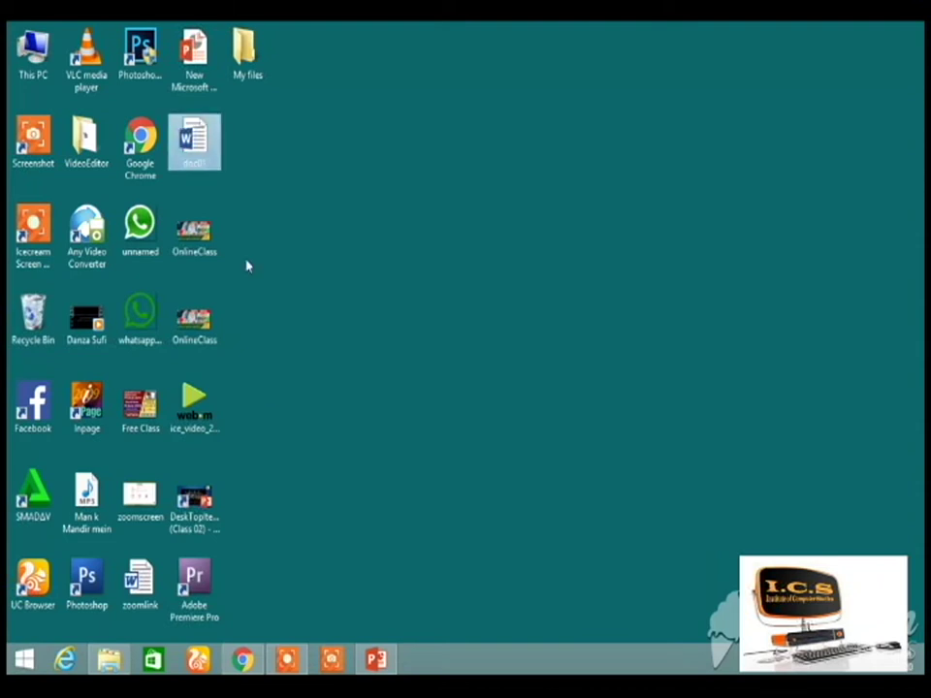
Try to delete the doc01 file from the desktop and dismiss the recycling progress window
right_click(199, 170)
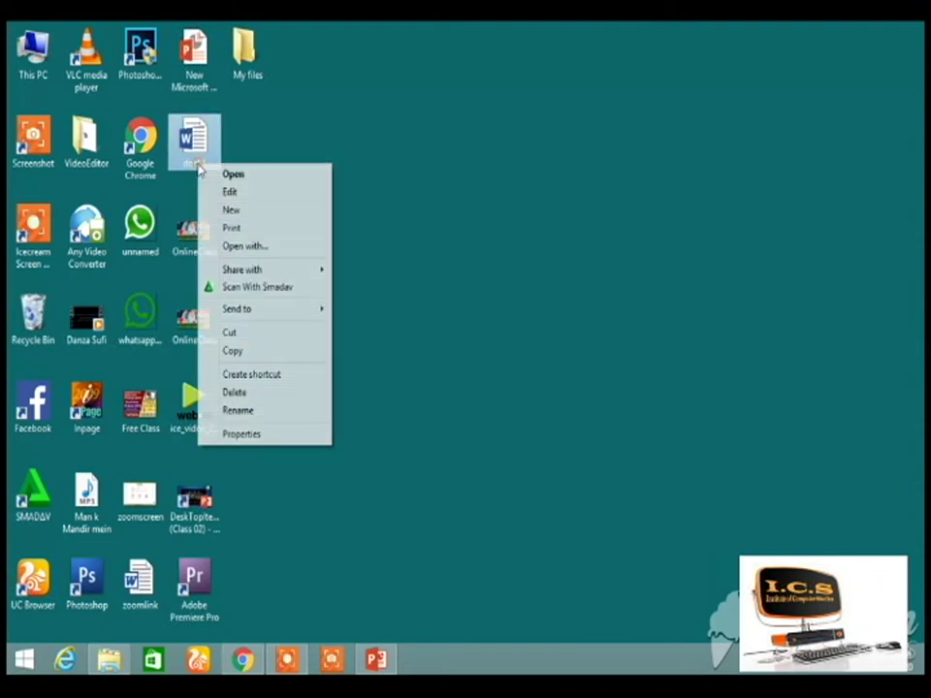
click(260, 395)
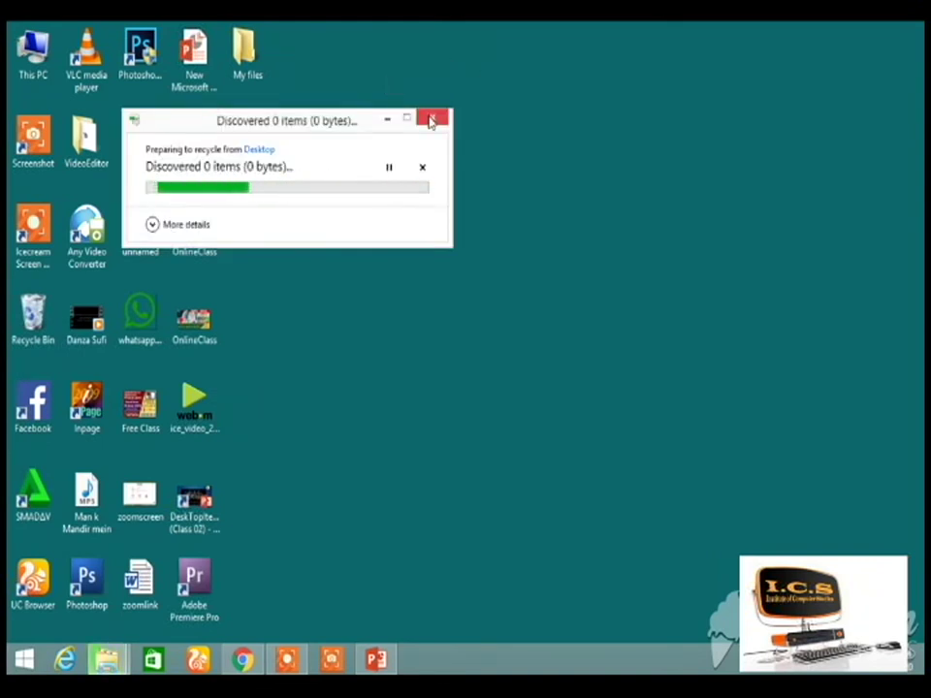
click(386, 127)
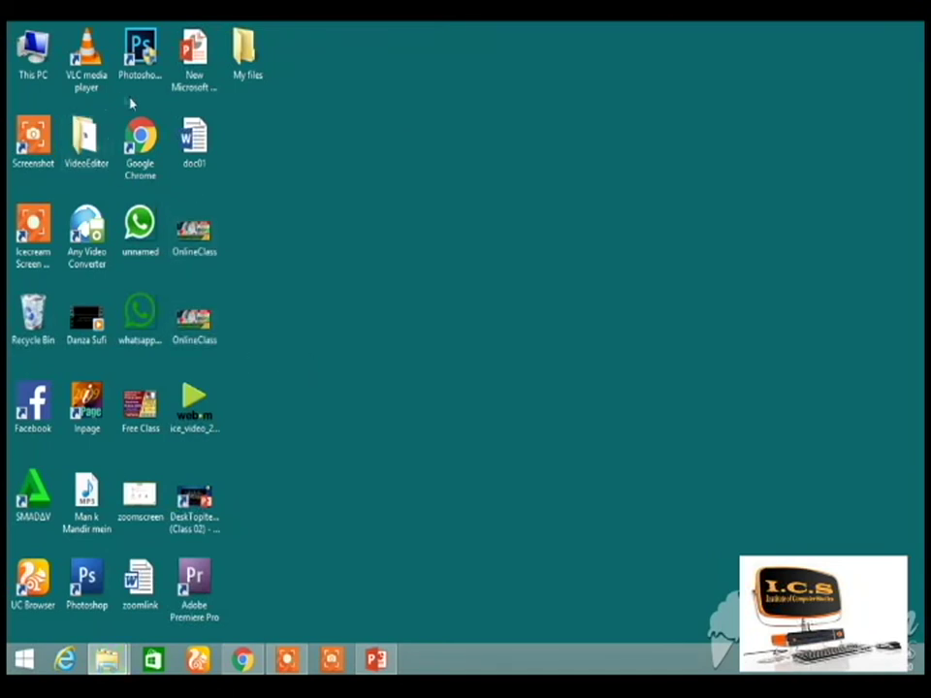
Examine the general, sharing, security and customization properties of the VideoEditor folder, then cancel without changes
right_click(102, 155)
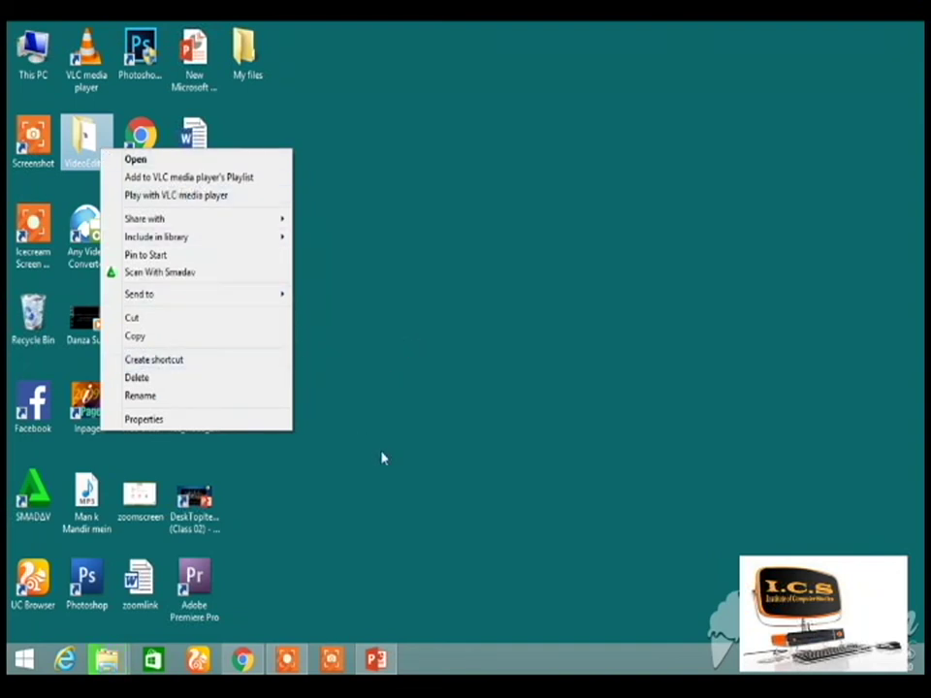
click(242, 432)
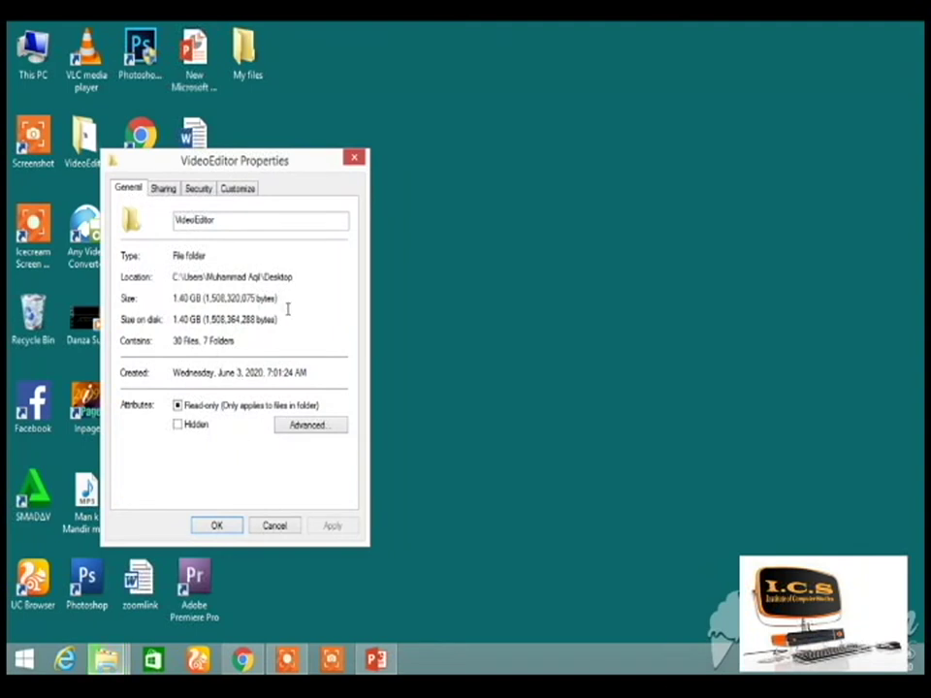
click(165, 190)
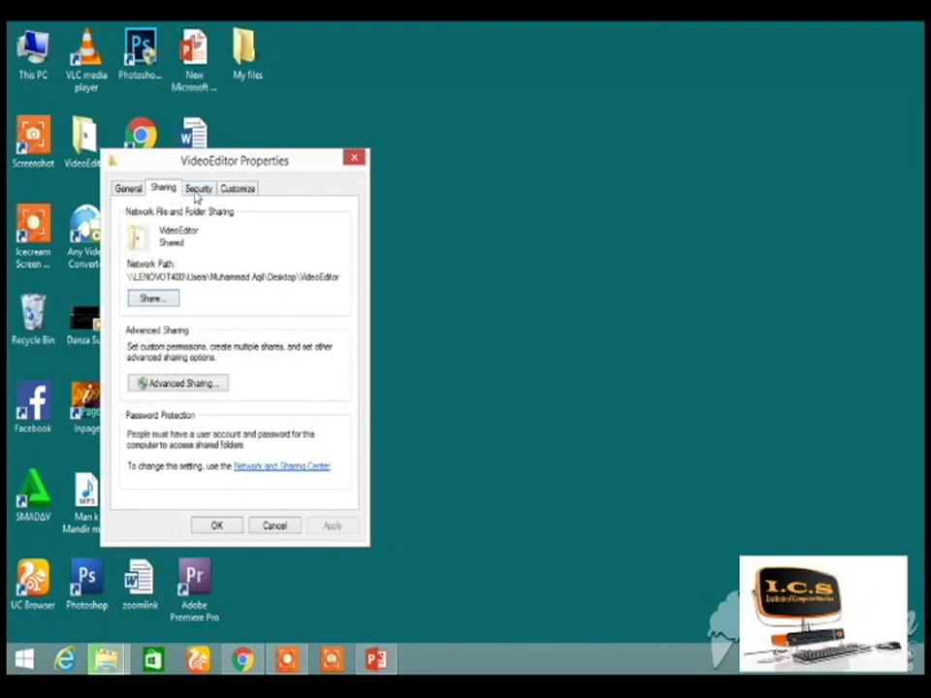
click(197, 190)
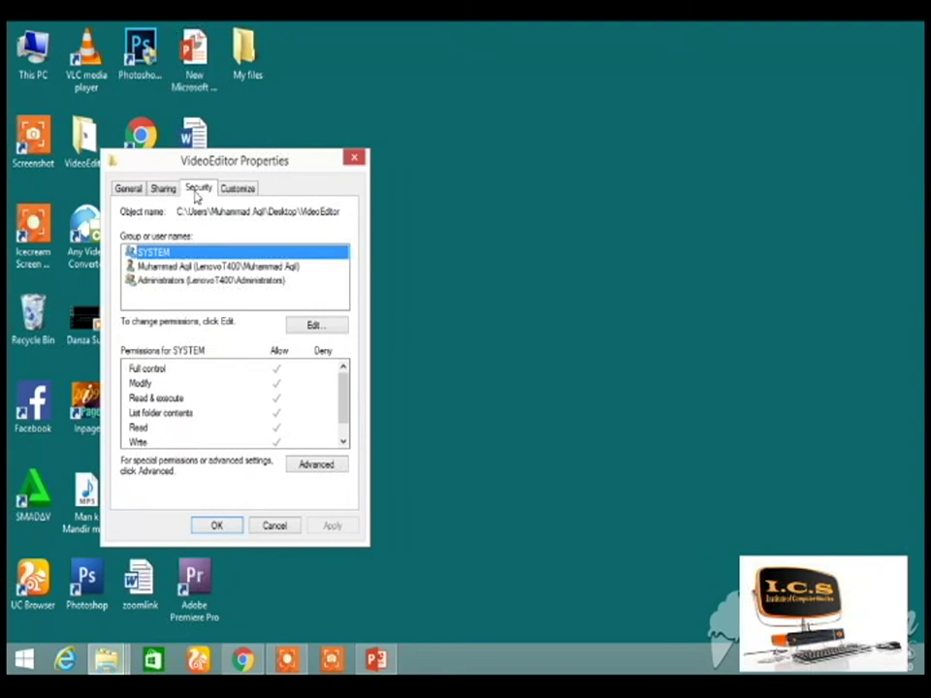
click(231, 190)
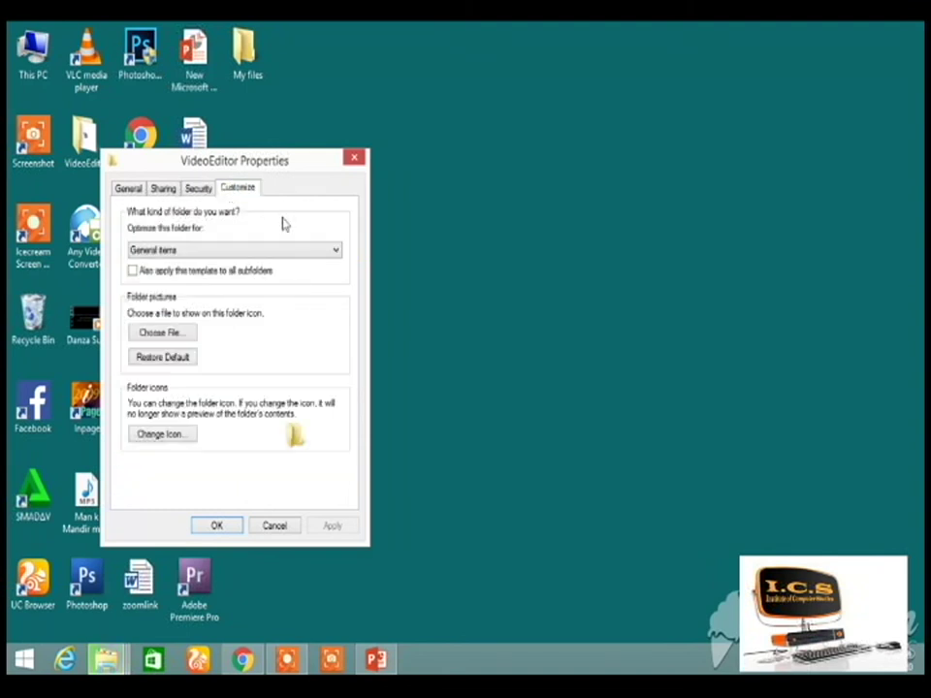
click(284, 532)
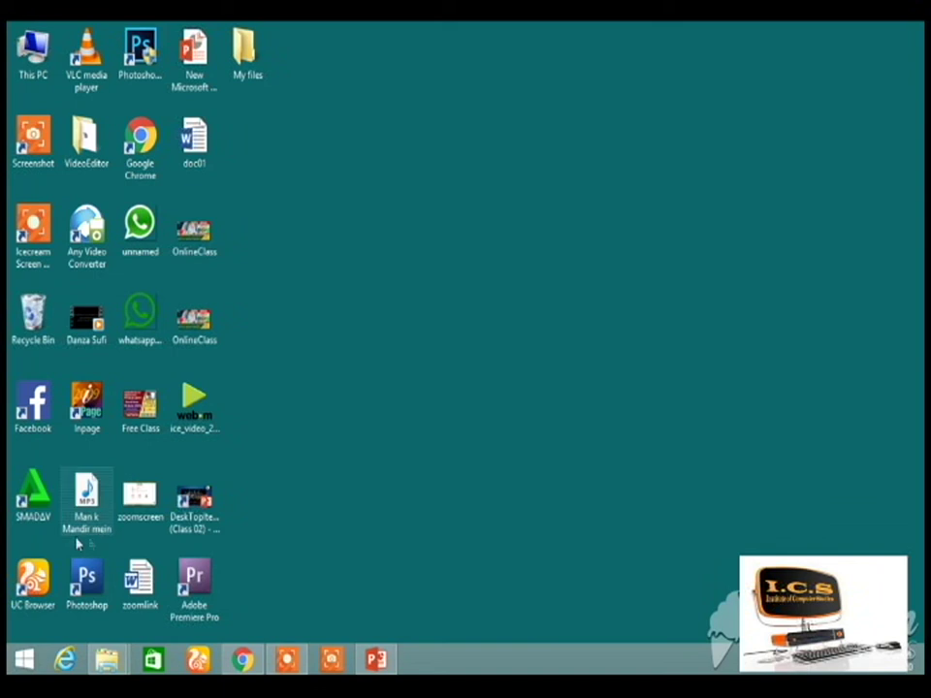
right_click(93, 497)
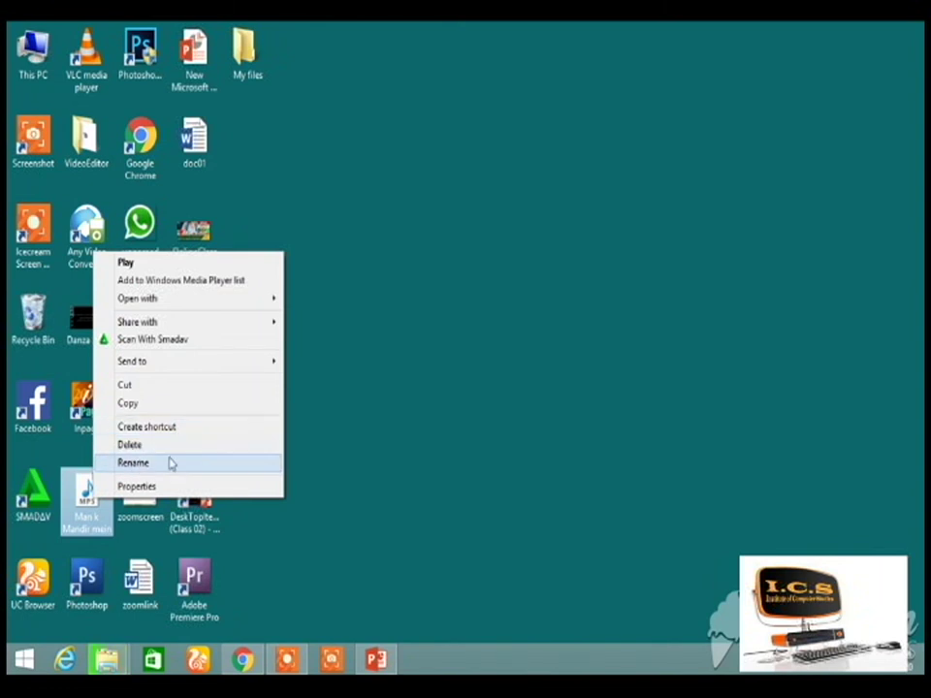
click(338, 435)
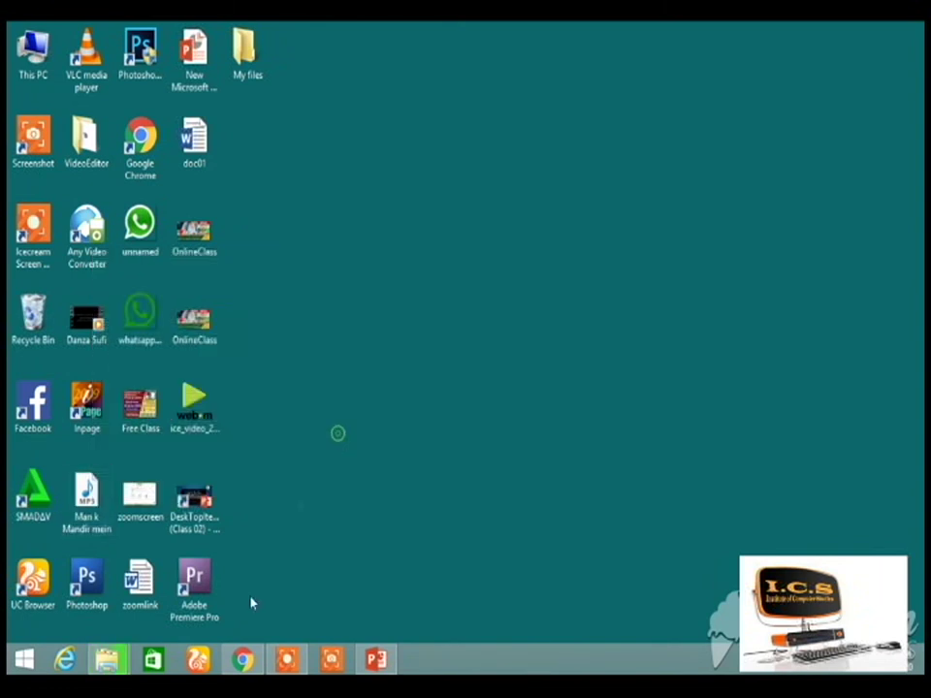